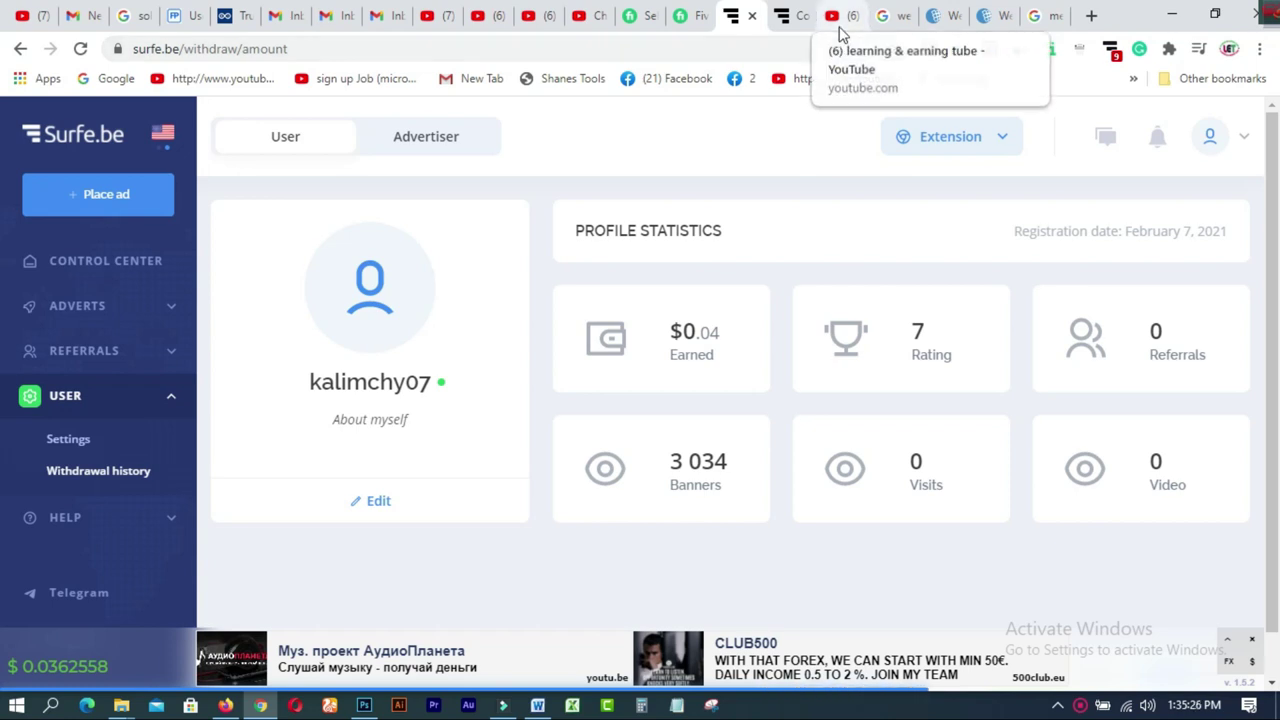
# Look through the learning & earning tube channel's uploaded videos on YouTube, checking the Surfe.be profile in between
pyautogui.click(839, 22)
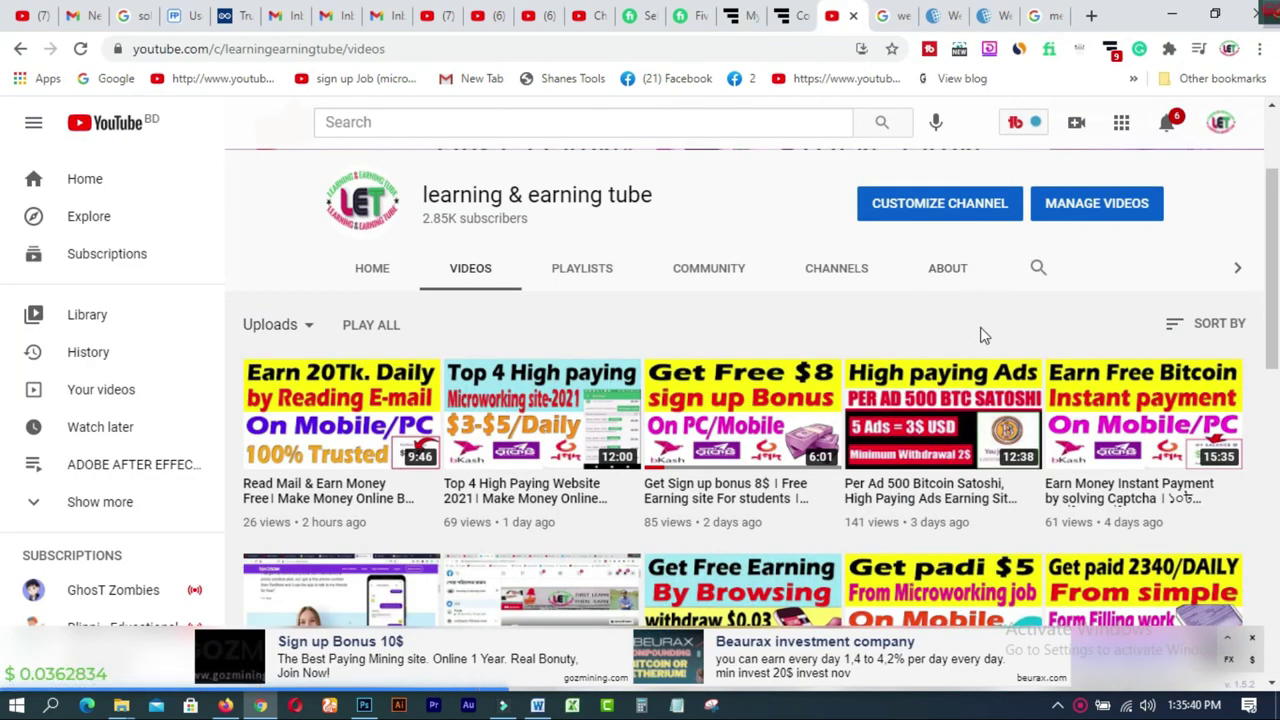
pyautogui.moveTo(876, 510)
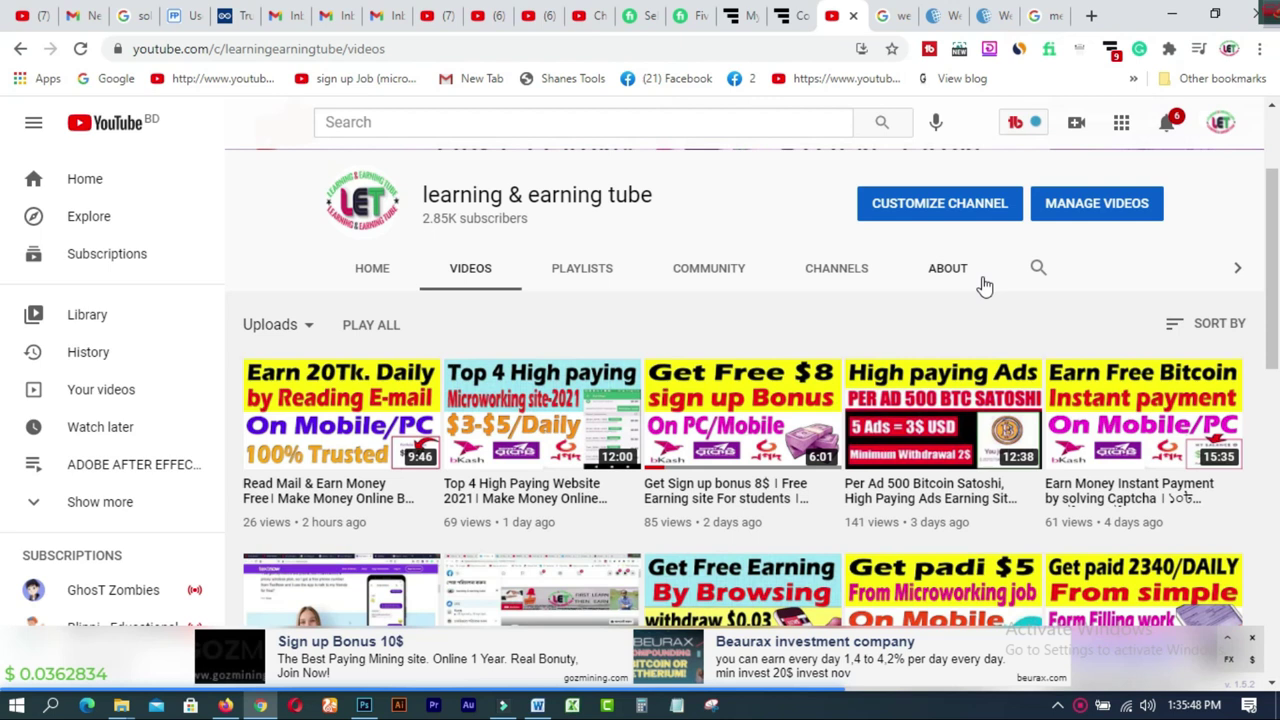
pyautogui.click(735, 20)
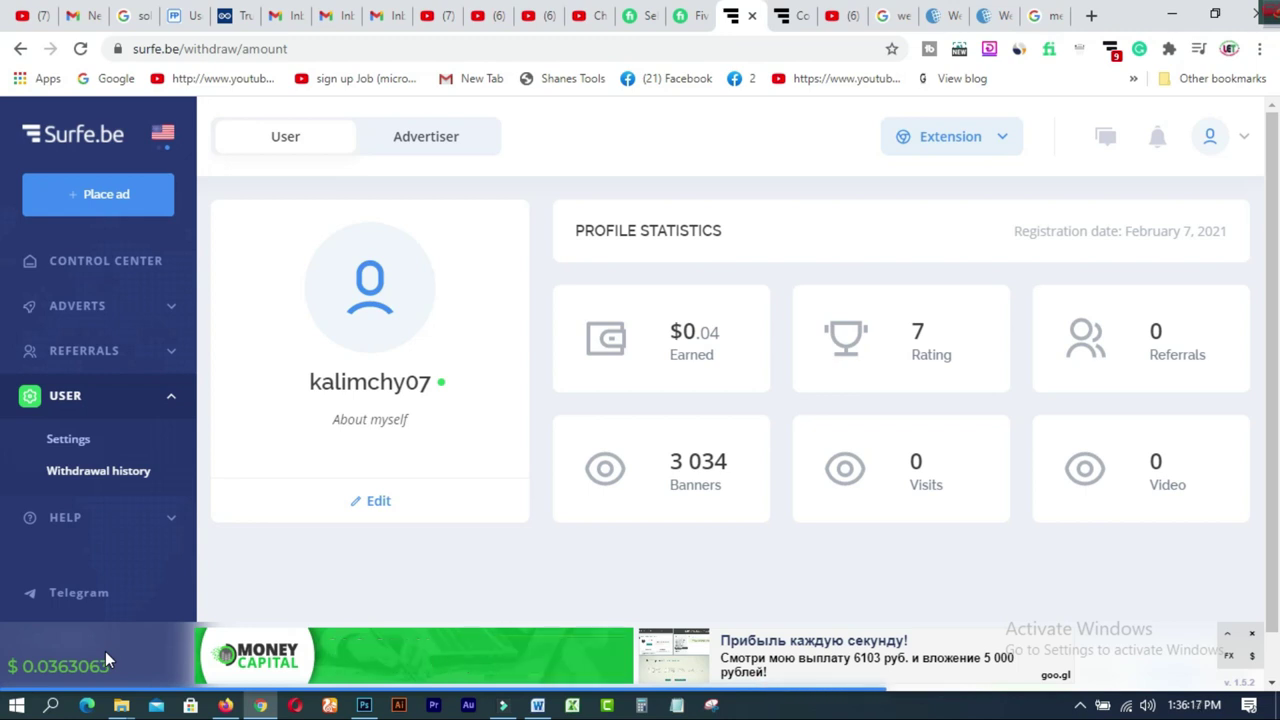
pyautogui.click(831, 15)
pyautogui.scroll(2, 4, 249)
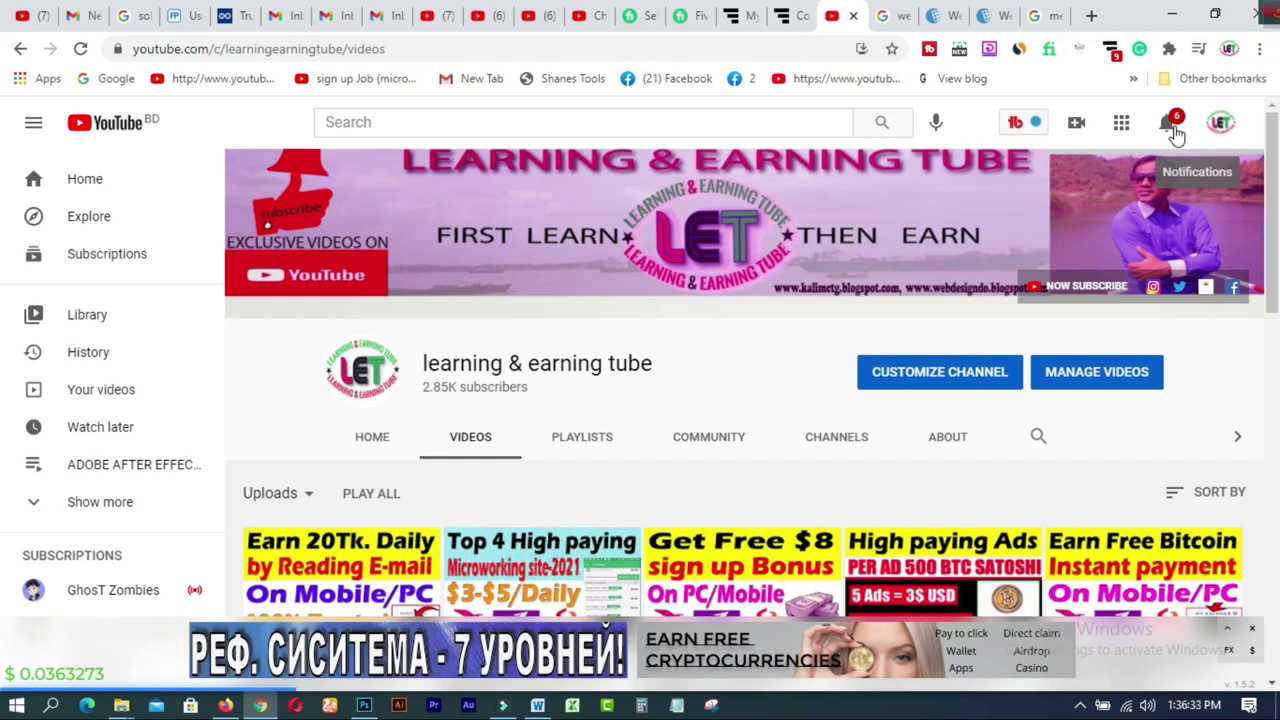
pyautogui.moveTo(1272, 163); pyautogui.dragTo(1275, 252)
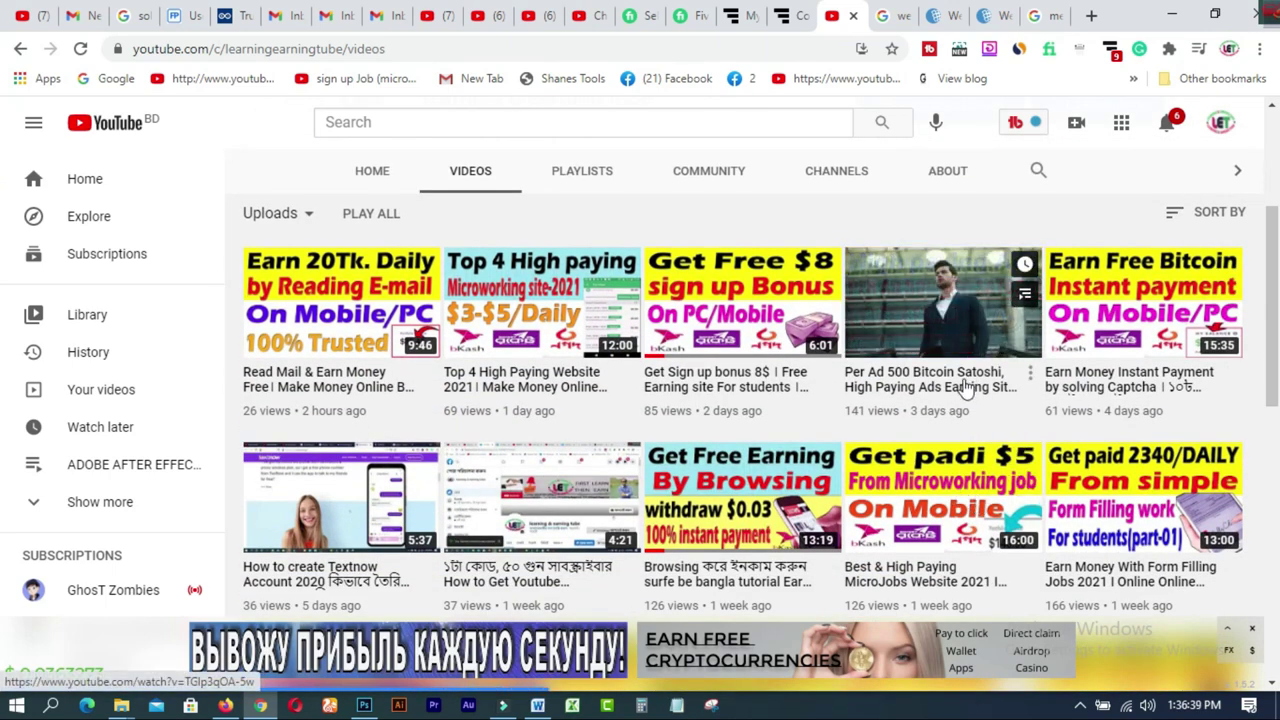
# Start a funds withdrawal from the Surfe.be account and choose WebMoney as the payment system, dismissing the ad banner
pyautogui.click(745, 17)
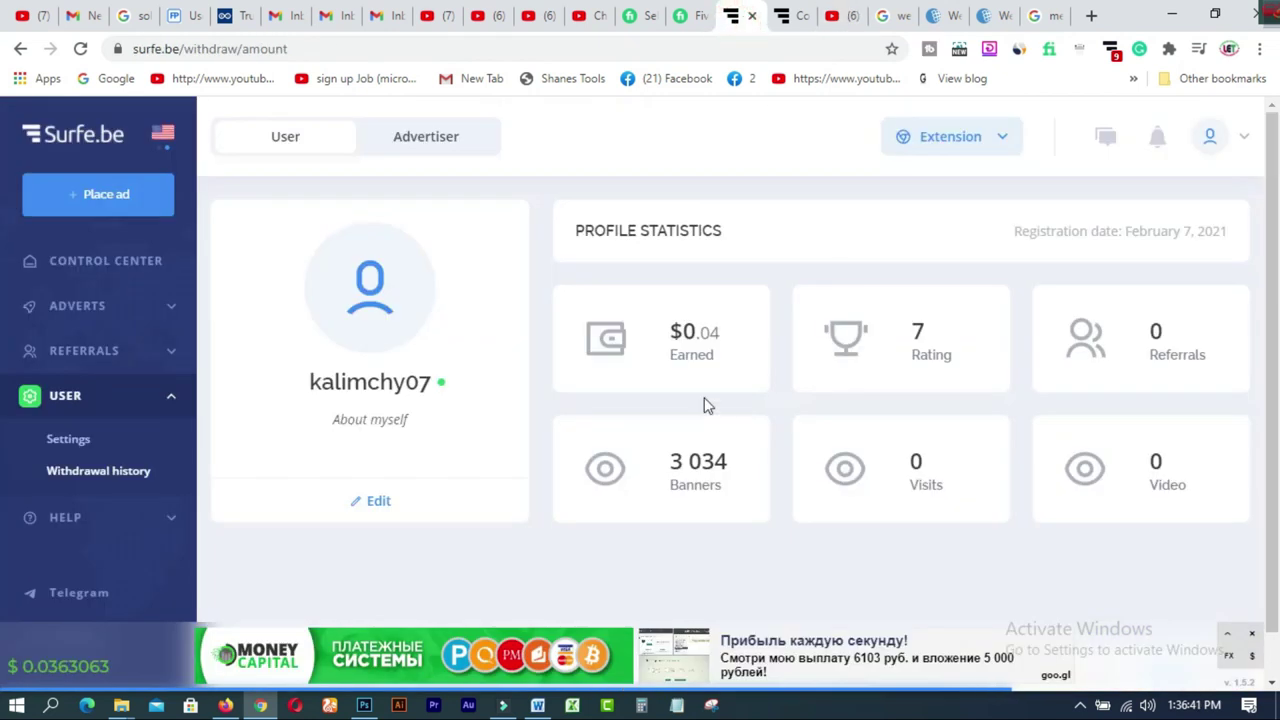
pyautogui.click(1246, 140)
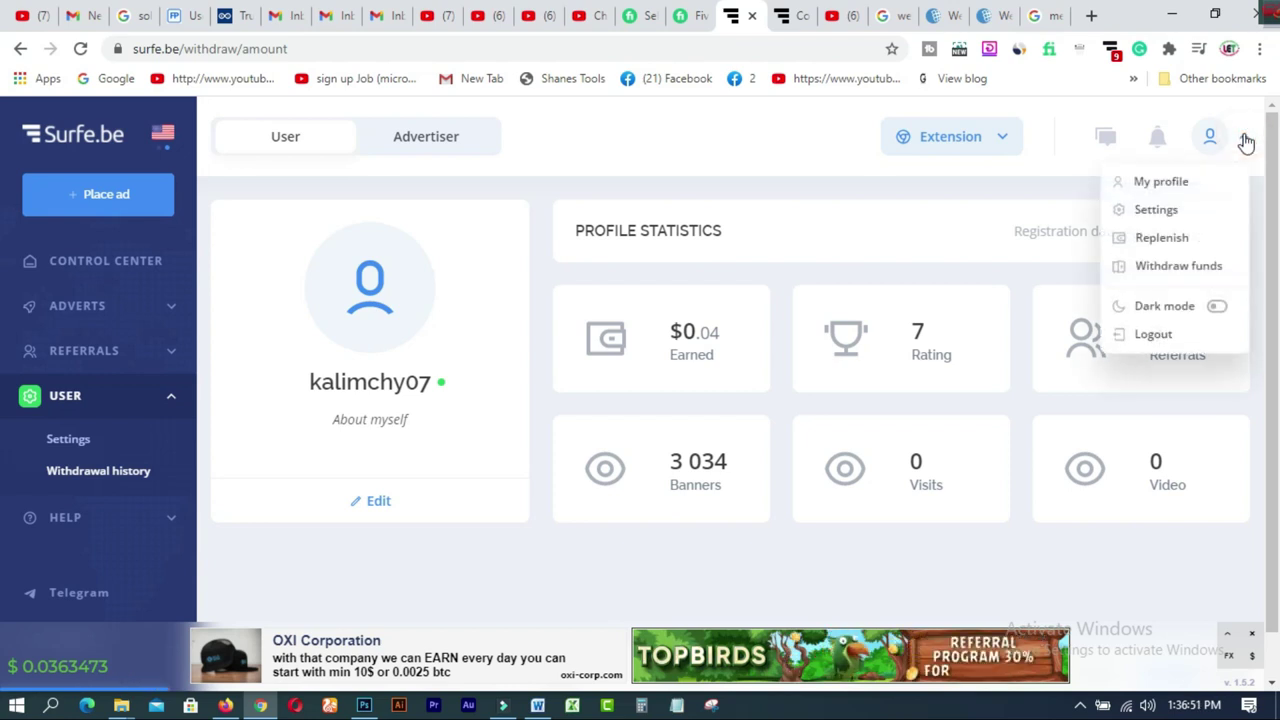
pyautogui.click(1179, 268)
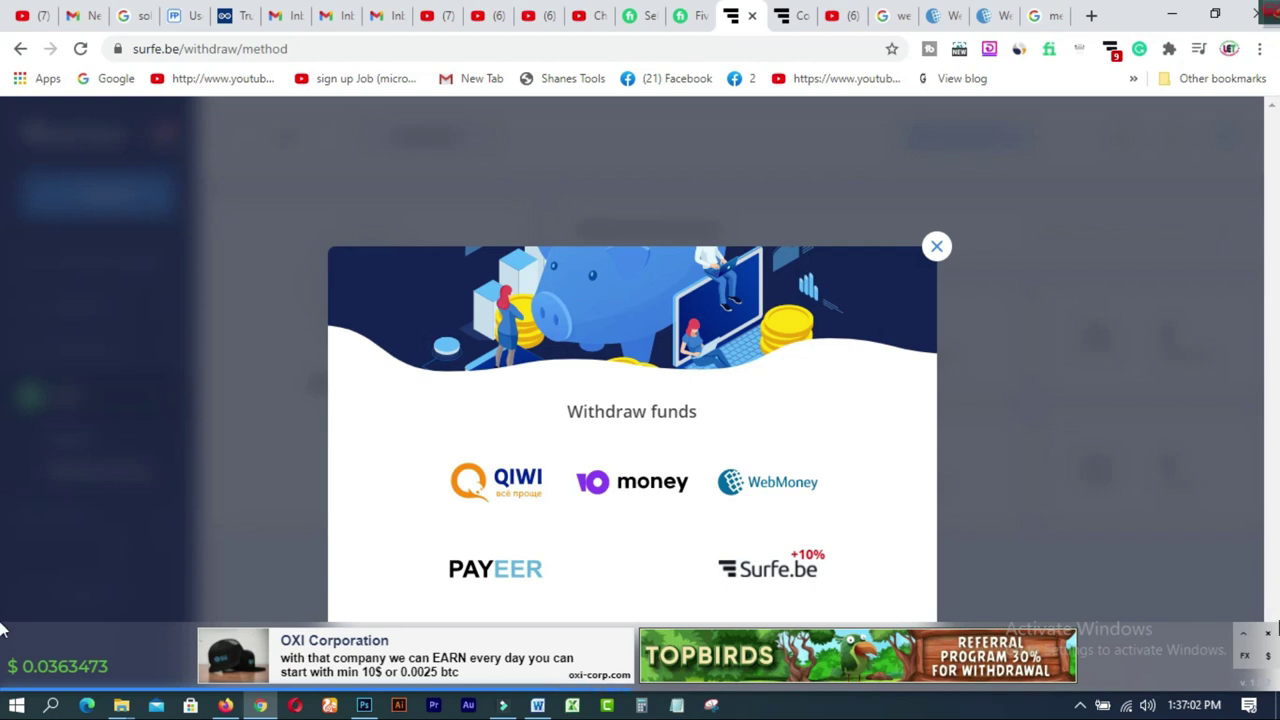
pyautogui.click(1268, 633)
pyautogui.click(1268, 636)
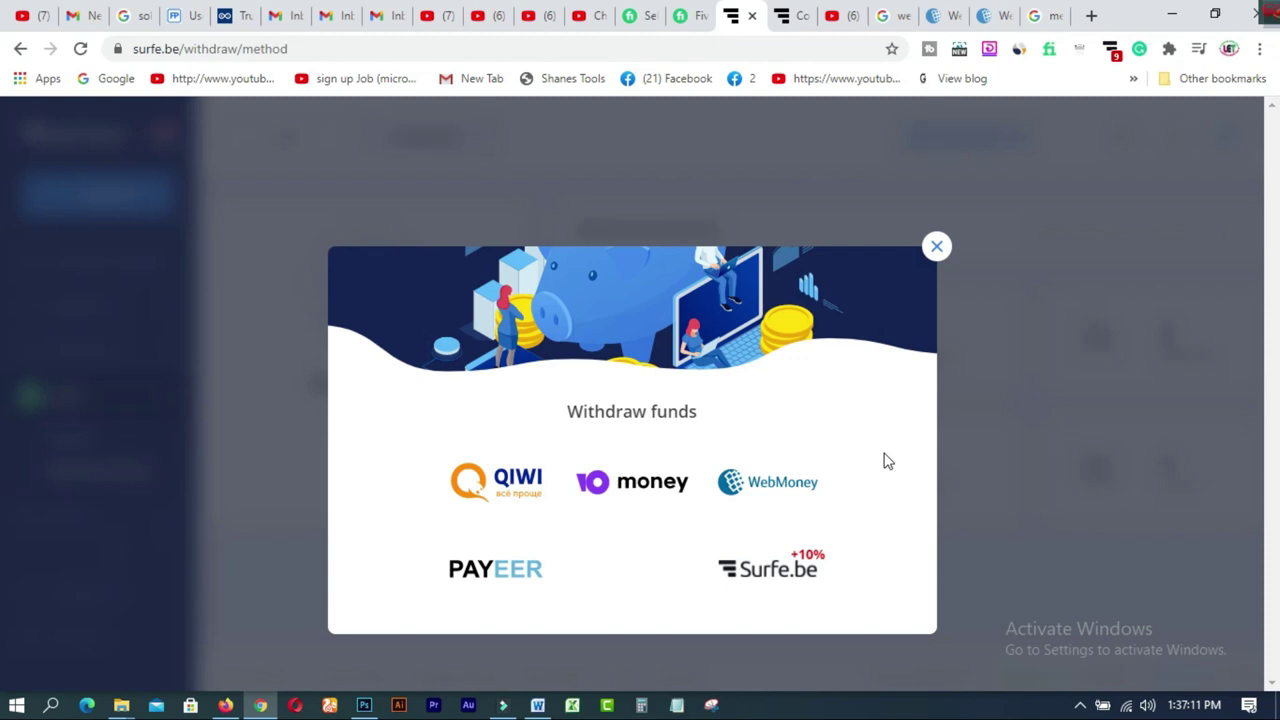
pyautogui.click(768, 490)
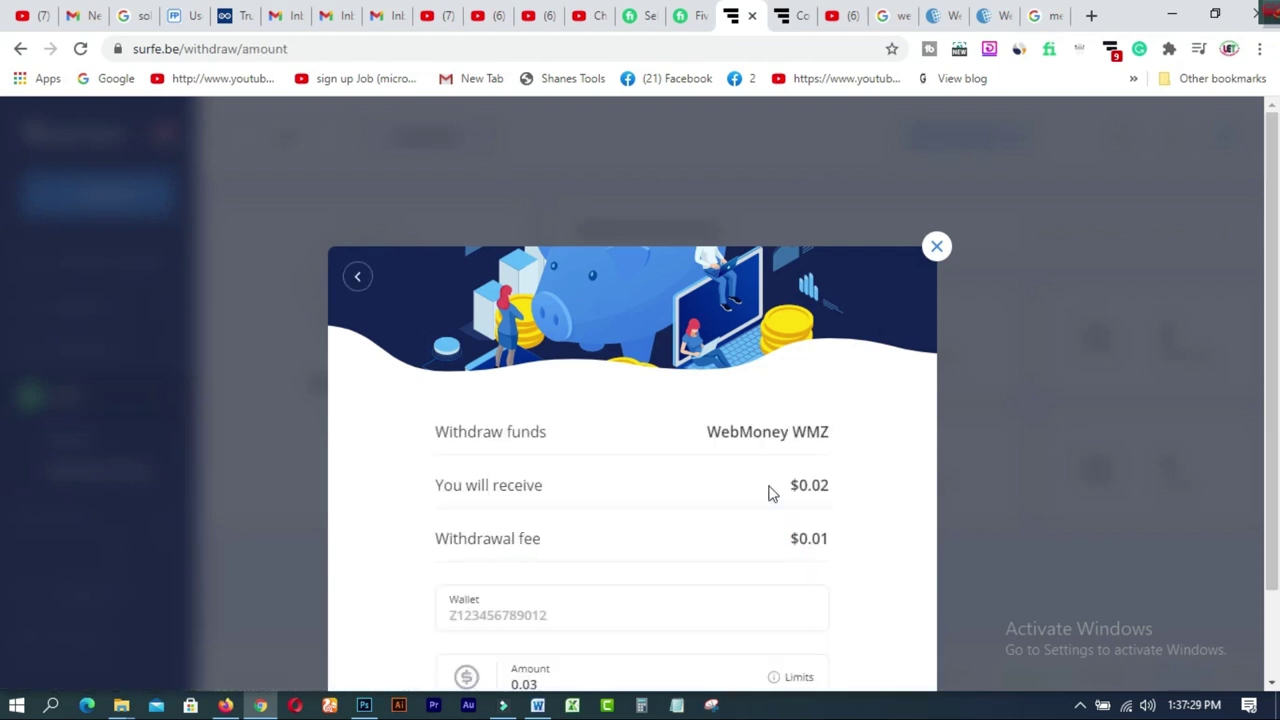
# Switch to WebMoney Keeper in Firefox and copy the WMID from the account settings for the withdrawal's wallet field
pyautogui.moveTo(1258, 172); pyautogui.dragTo(1278, 253)
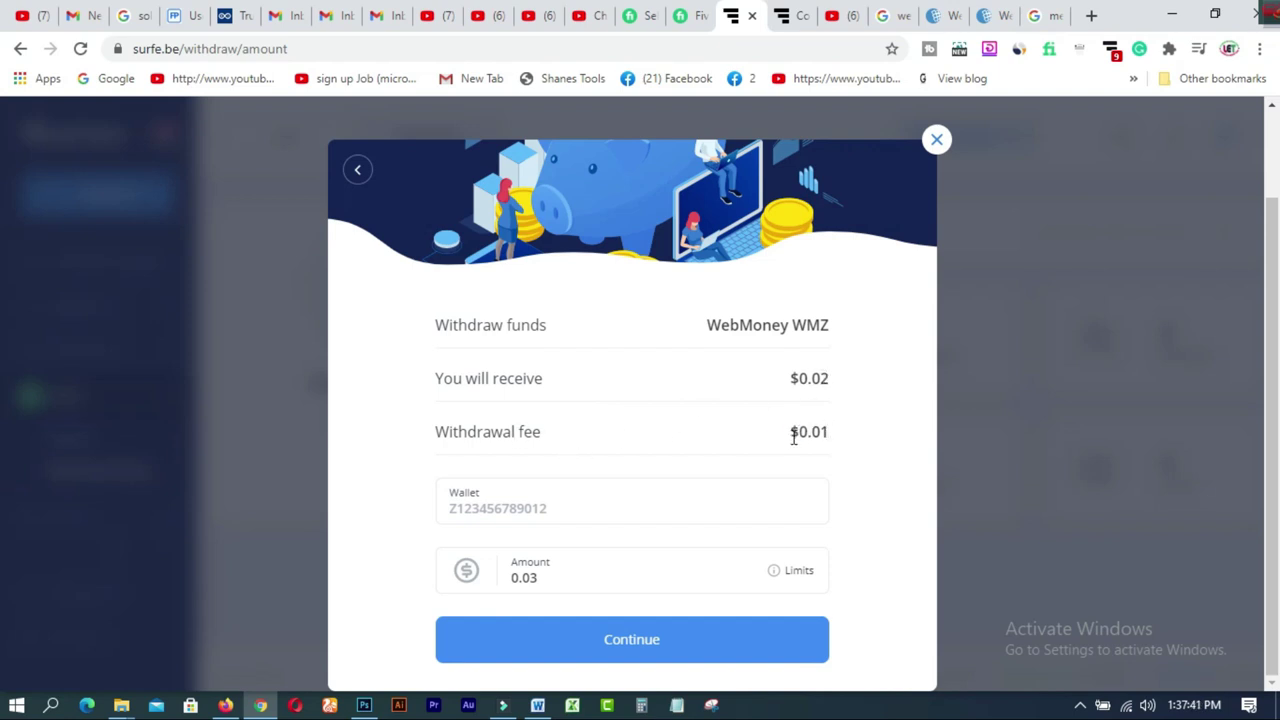
pyautogui.click(553, 509)
pyautogui.click(229, 705)
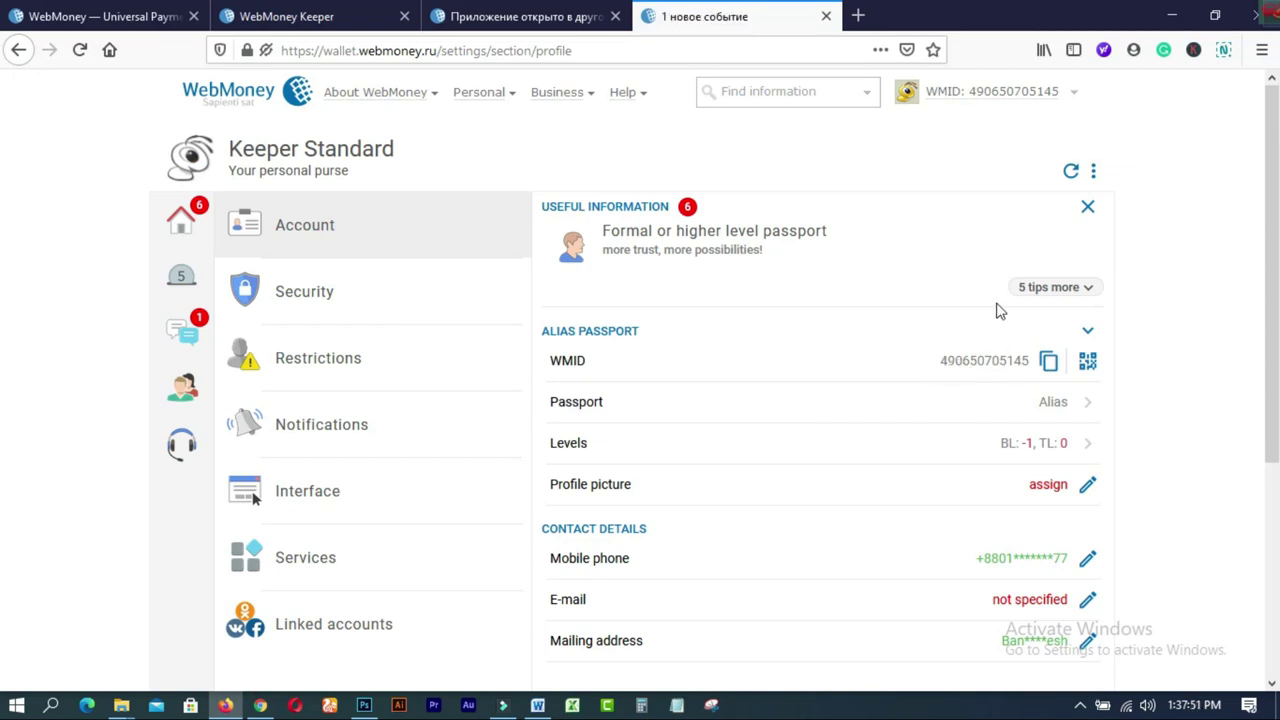
pyautogui.click(1068, 92)
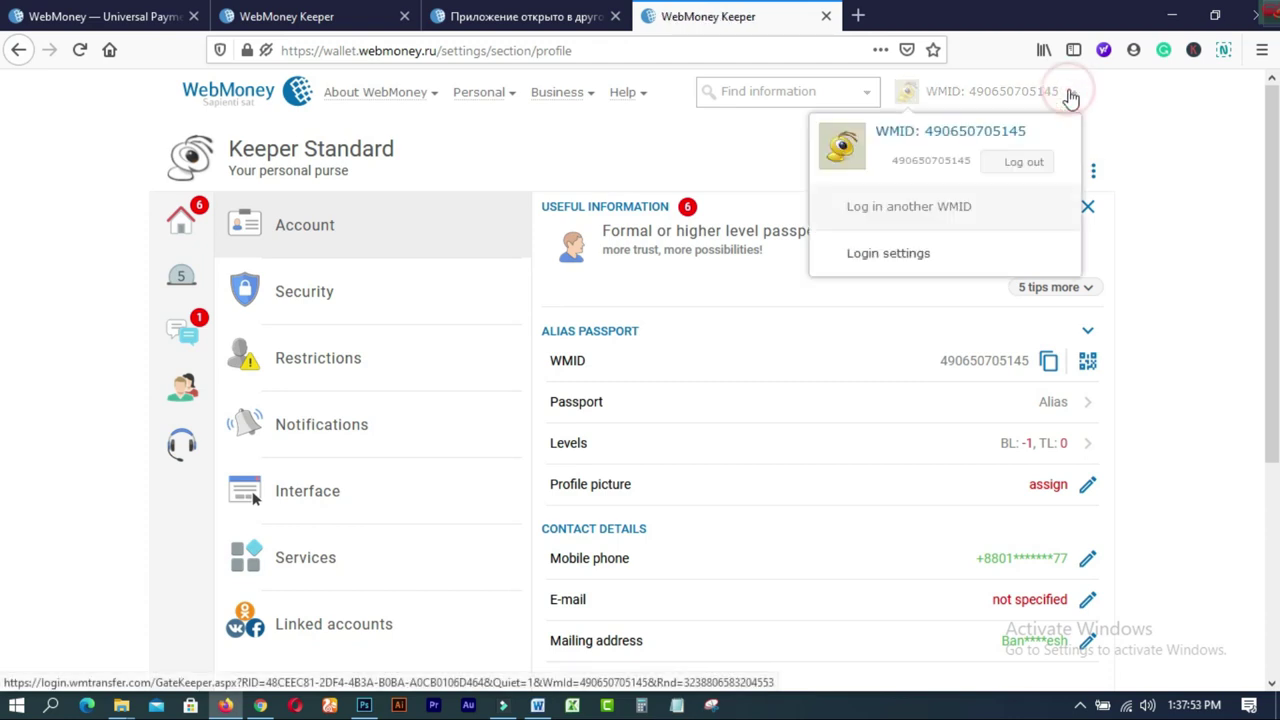
pyautogui.click(980, 132)
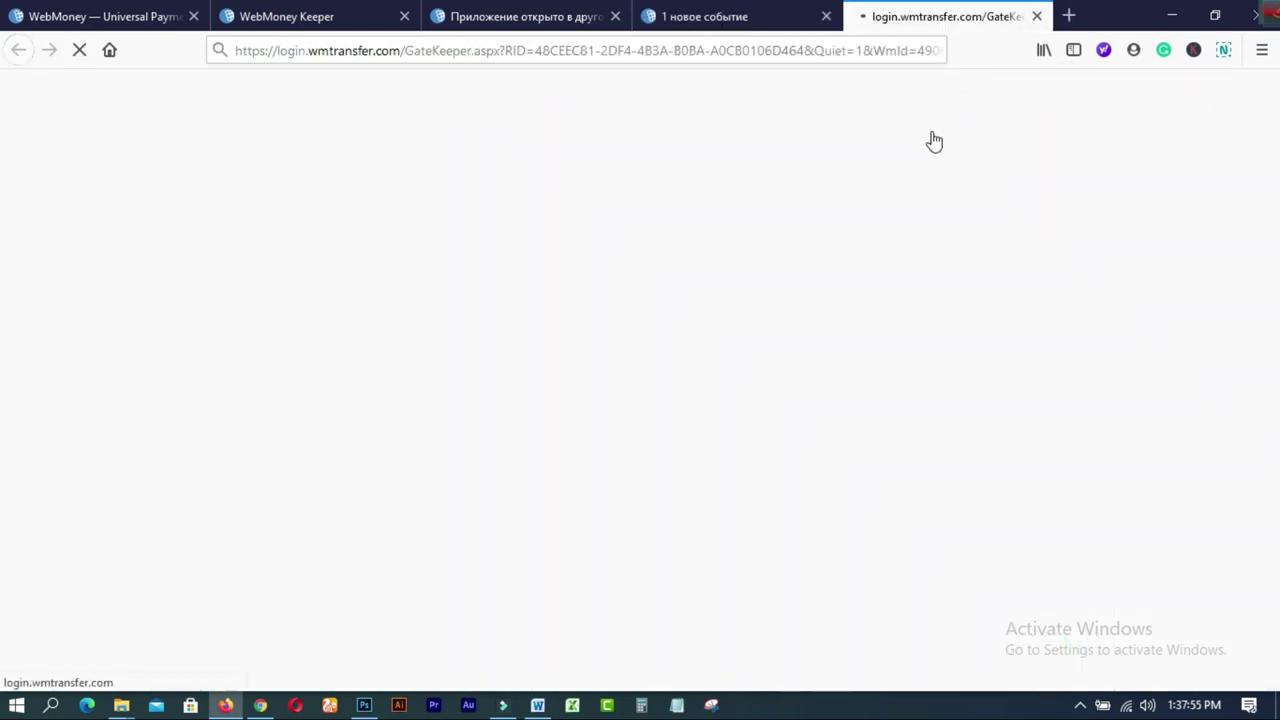
pyautogui.click(729, 17)
pyautogui.click(1048, 361)
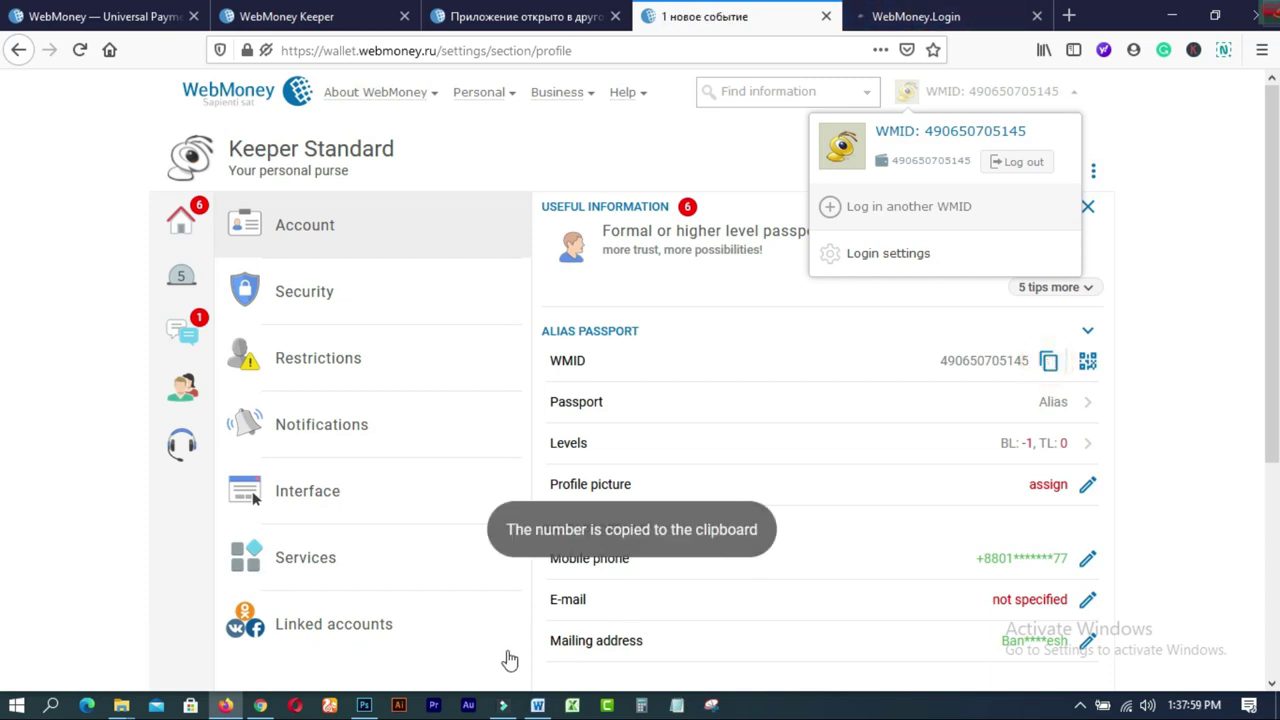
# Return to Surfe.be in Chrome, paste the WMID as the wallet, close the notification and ad banner, and try to continue
pyautogui.click(259, 706)
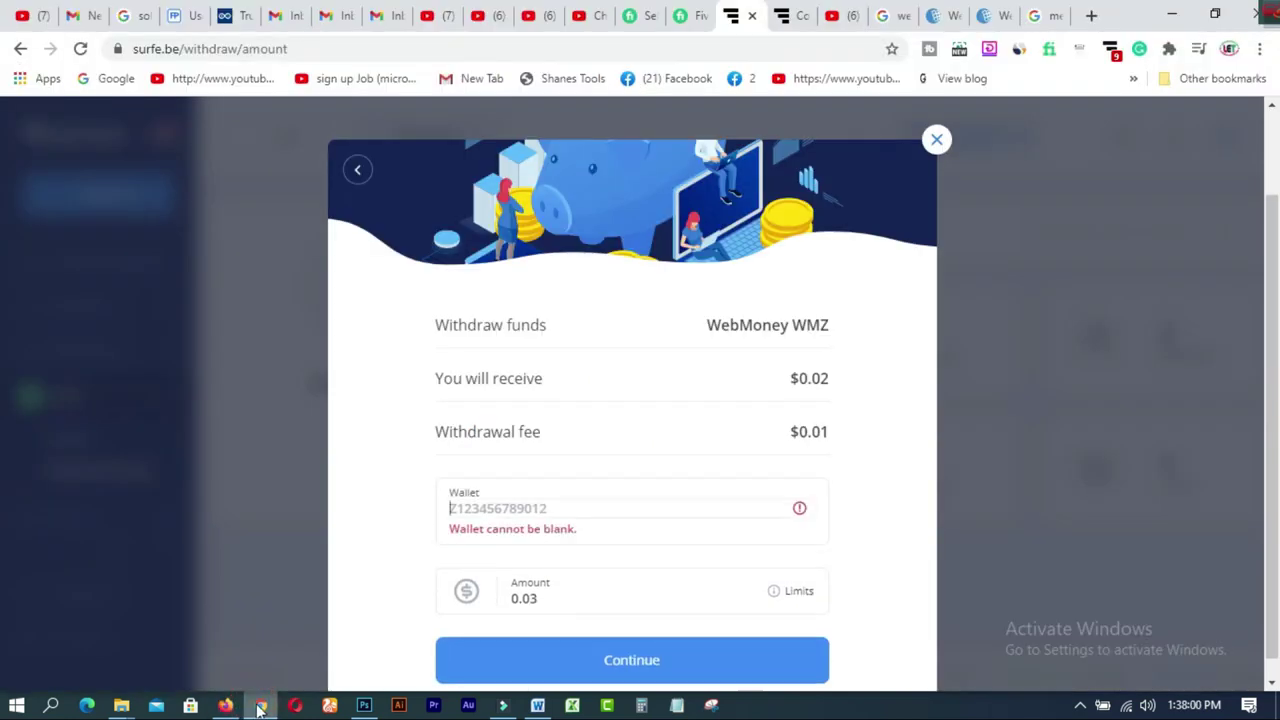
pyautogui.rightClick(536, 509)
pyautogui.click(592, 313)
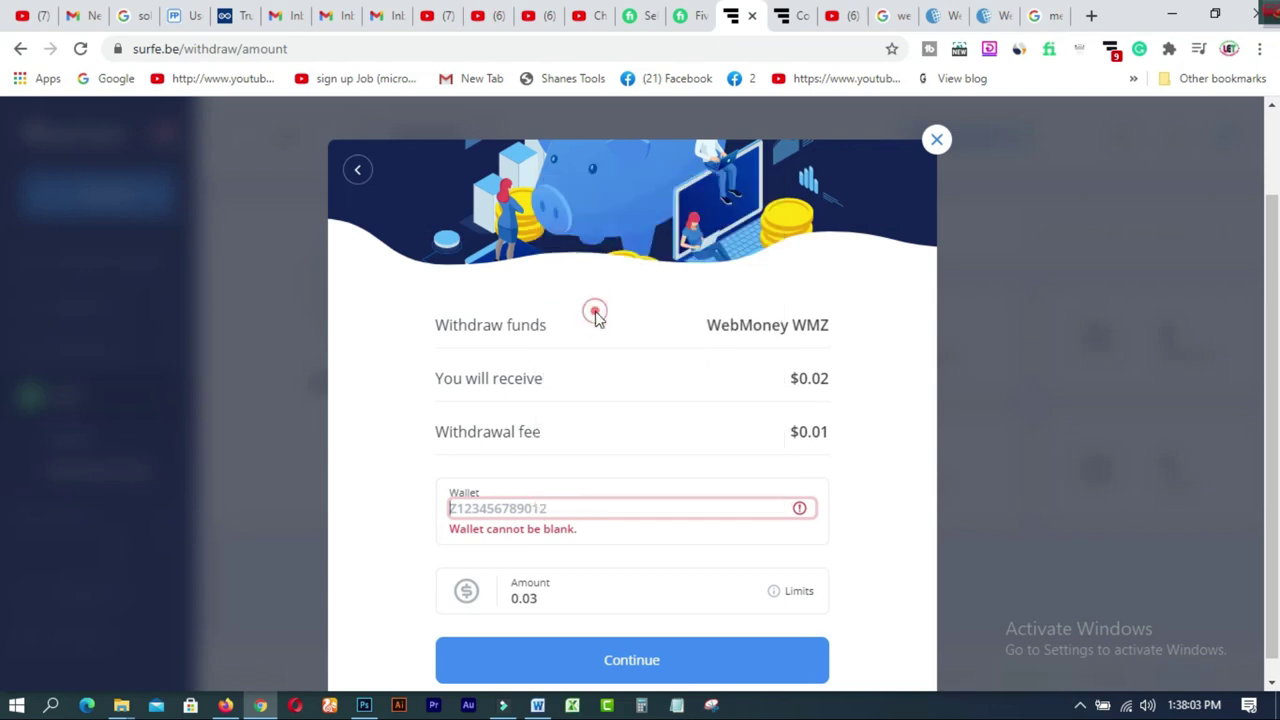
pyautogui.moveTo(1273, 258); pyautogui.dragTo(1278, 358)
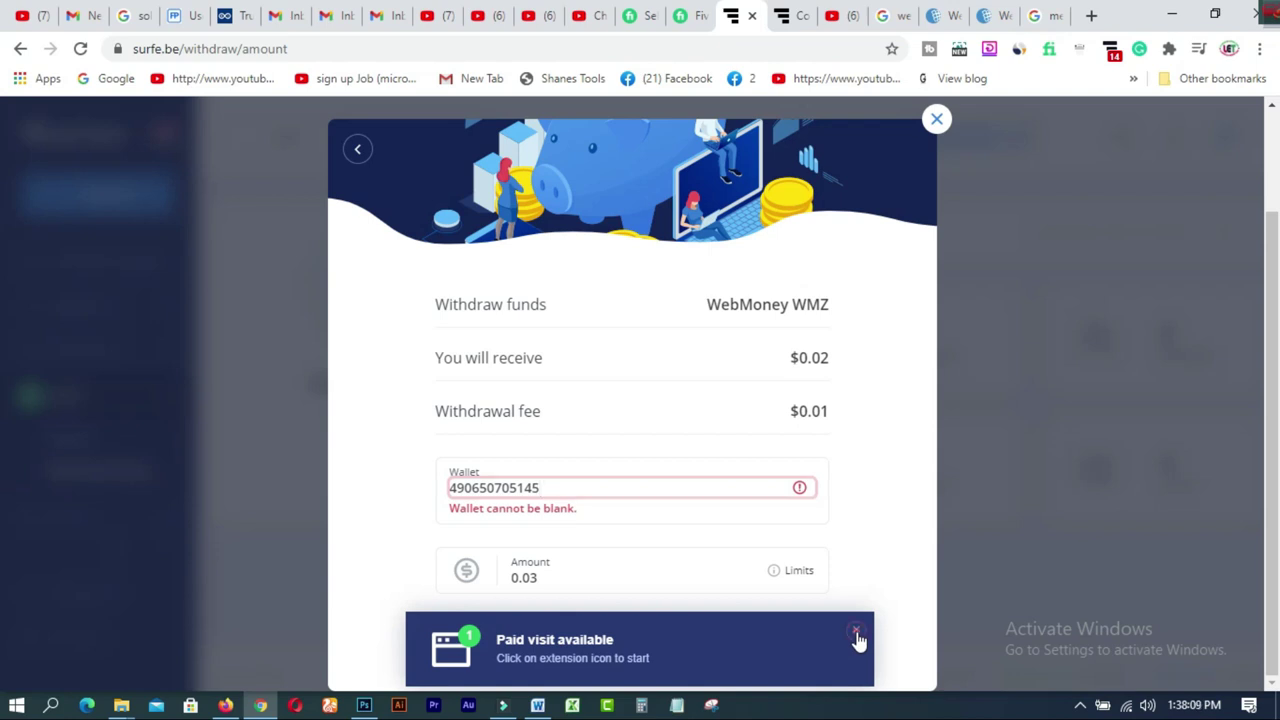
pyautogui.click(858, 641)
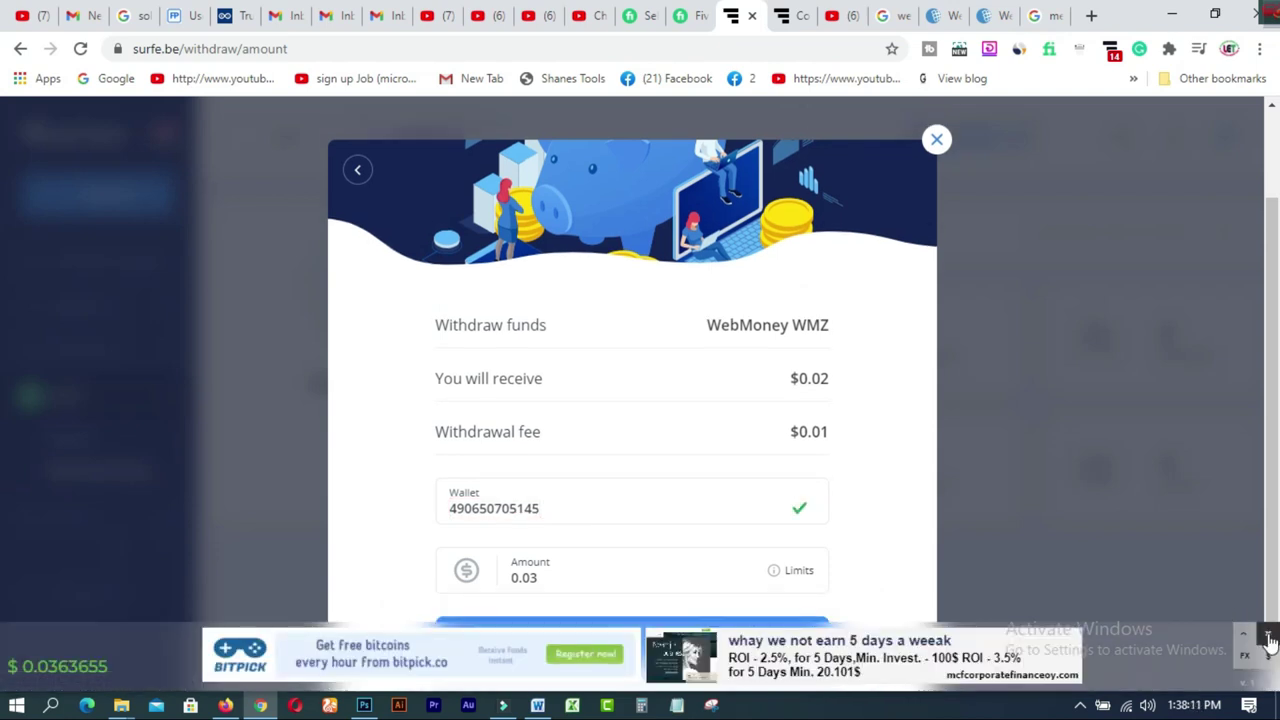
pyautogui.click(1268, 638)
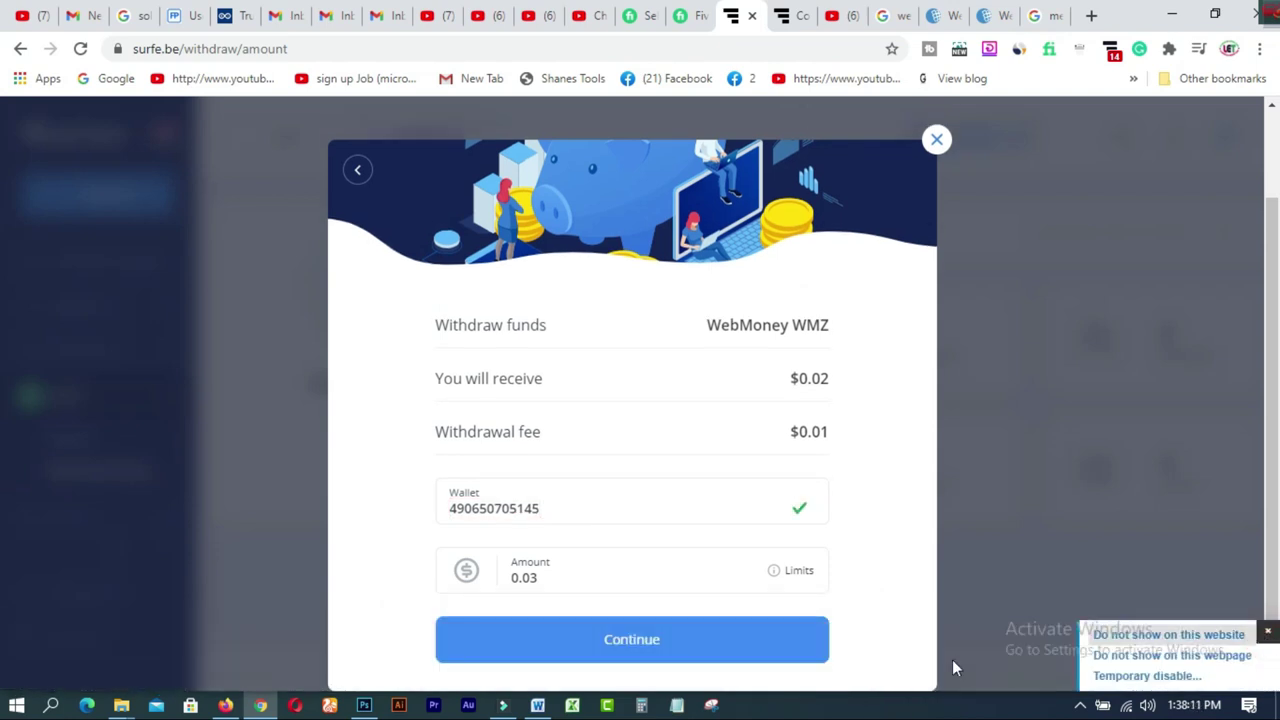
pyautogui.click(631, 648)
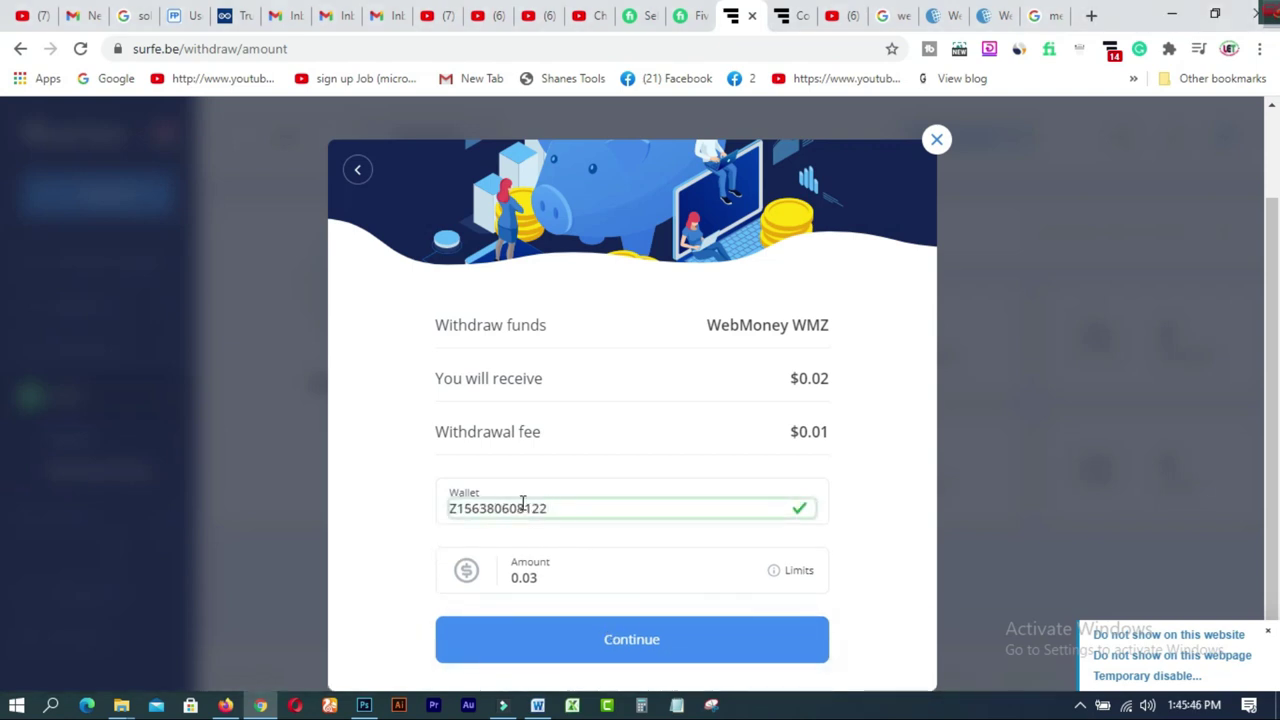
# Submit the $0.03 withdrawal request to the WMZ purse and close the notice about the e-mailed instructions
pyautogui.click(631, 641)
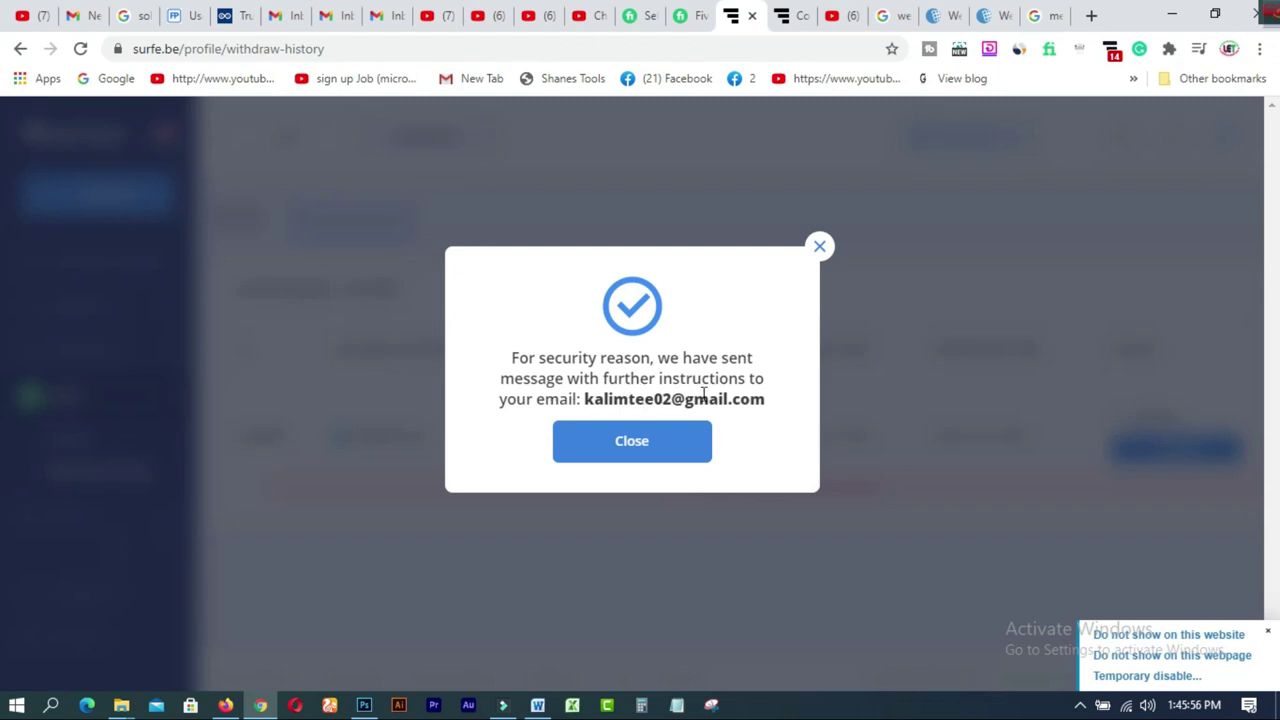
pyautogui.click(640, 450)
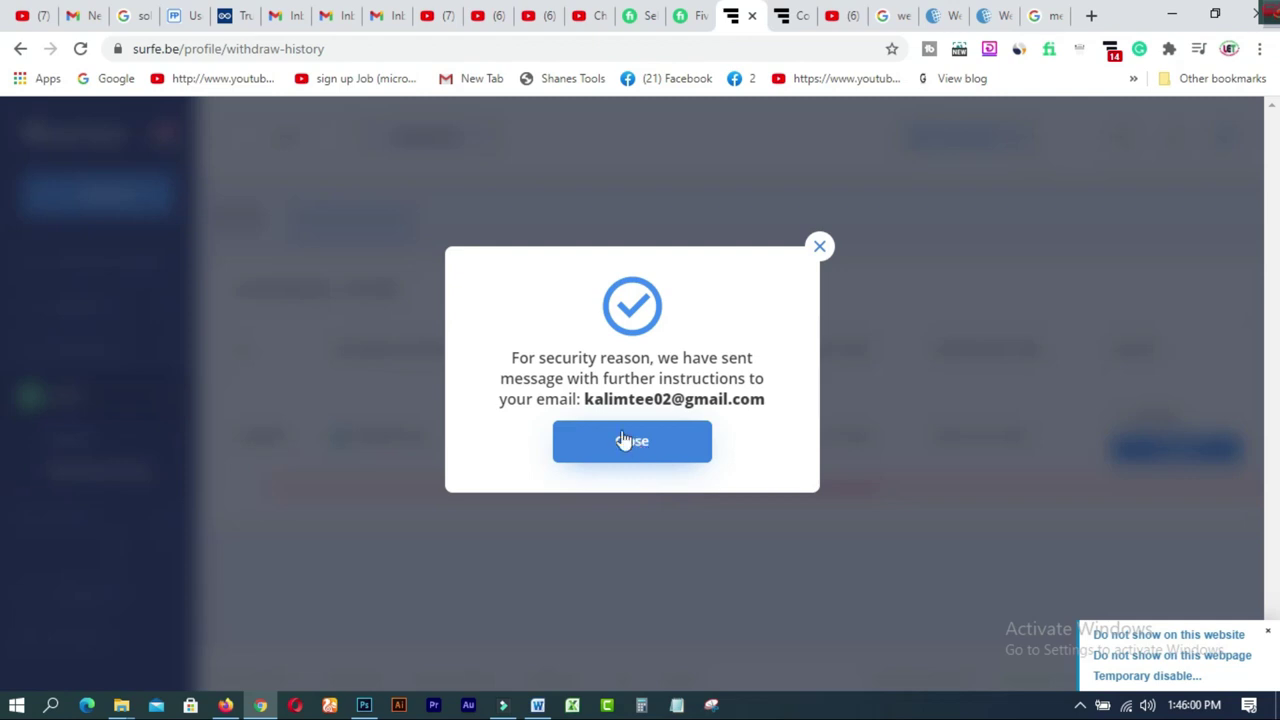
# Open the Withdrawal confirmation message from Surfe.be in the Gmail inbox and bring its text into view
pyautogui.click(387, 27)
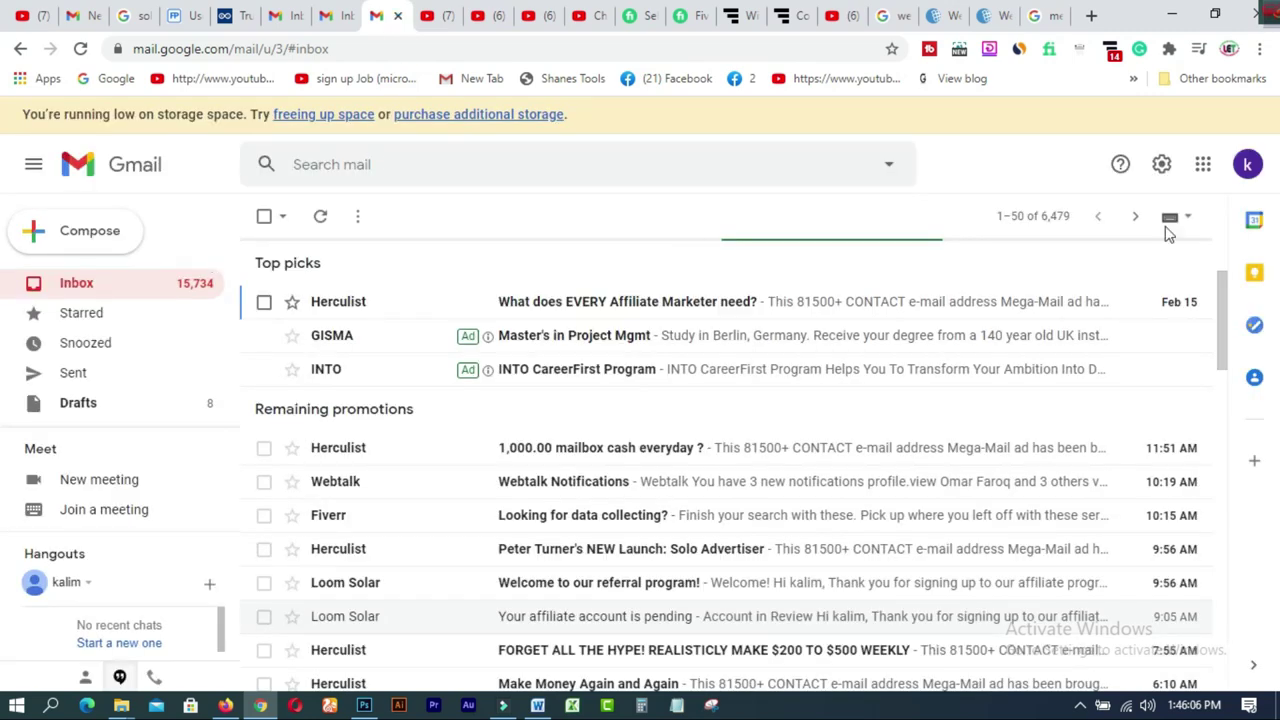
pyautogui.click(105, 290)
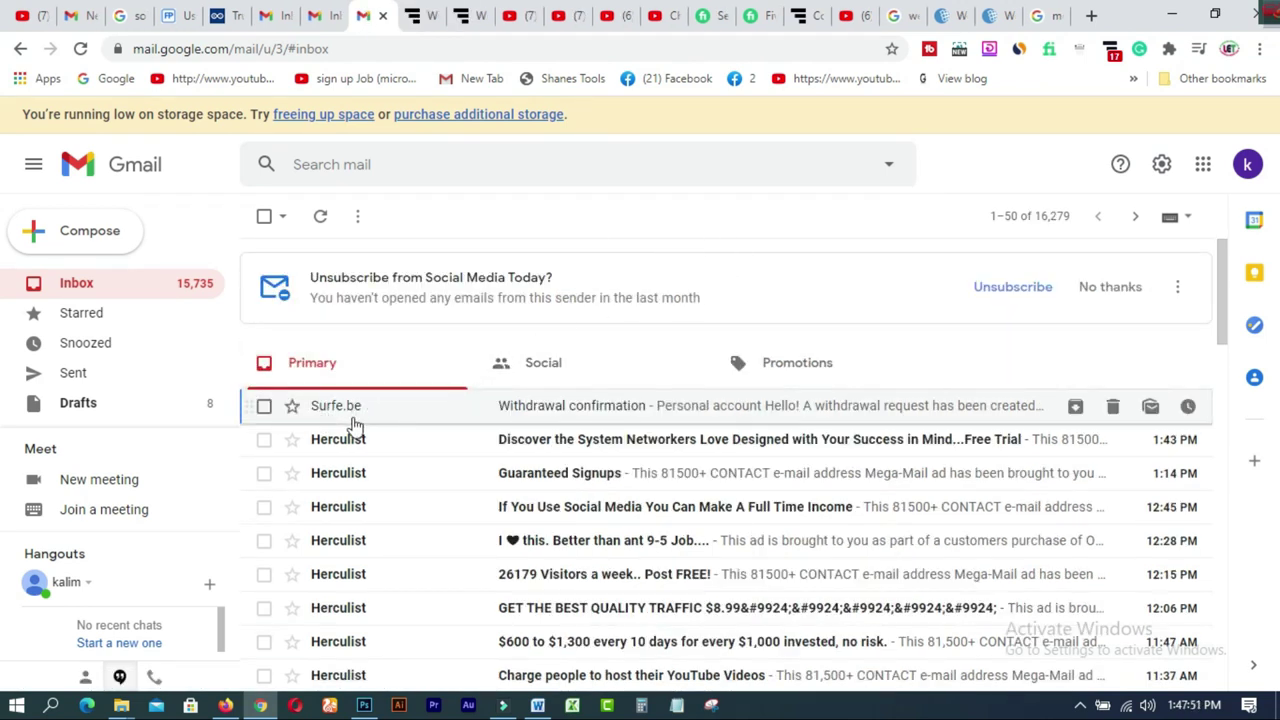
pyautogui.click(612, 408)
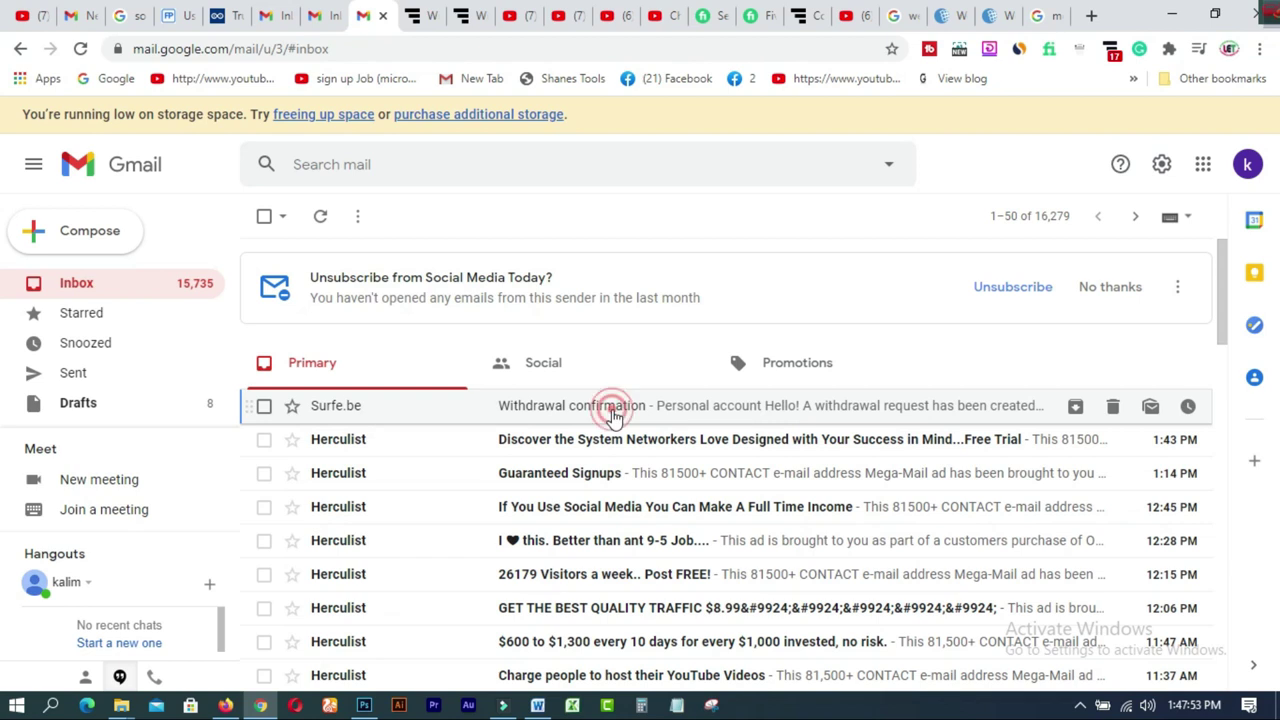
pyautogui.moveTo(1226, 270); pyautogui.dragTo(1229, 423)
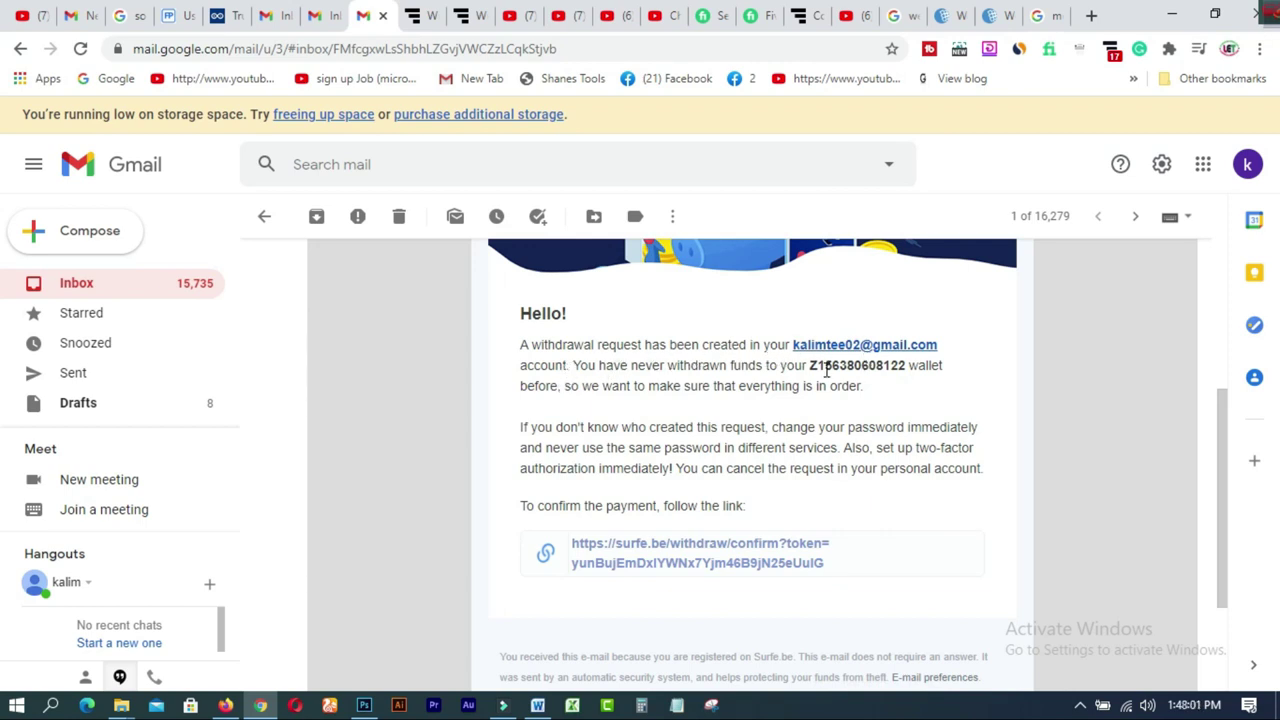
# Check the wallet number in the message and confirm the payment through the Surfe.be confirmation link
pyautogui.moveTo(809, 366); pyautogui.dragTo(877, 366)
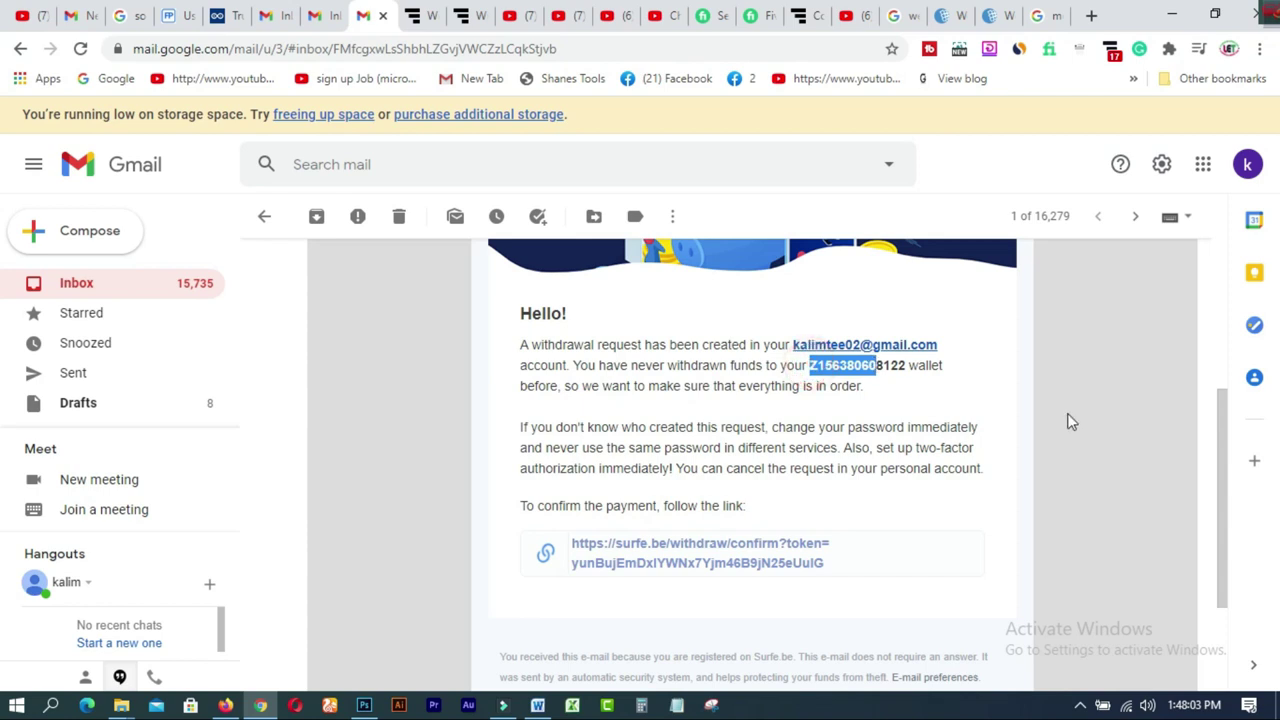
pyautogui.scroll(-1, 1227, 440)
pyautogui.moveTo(1218, 483); pyautogui.dragTo(1214, 466)
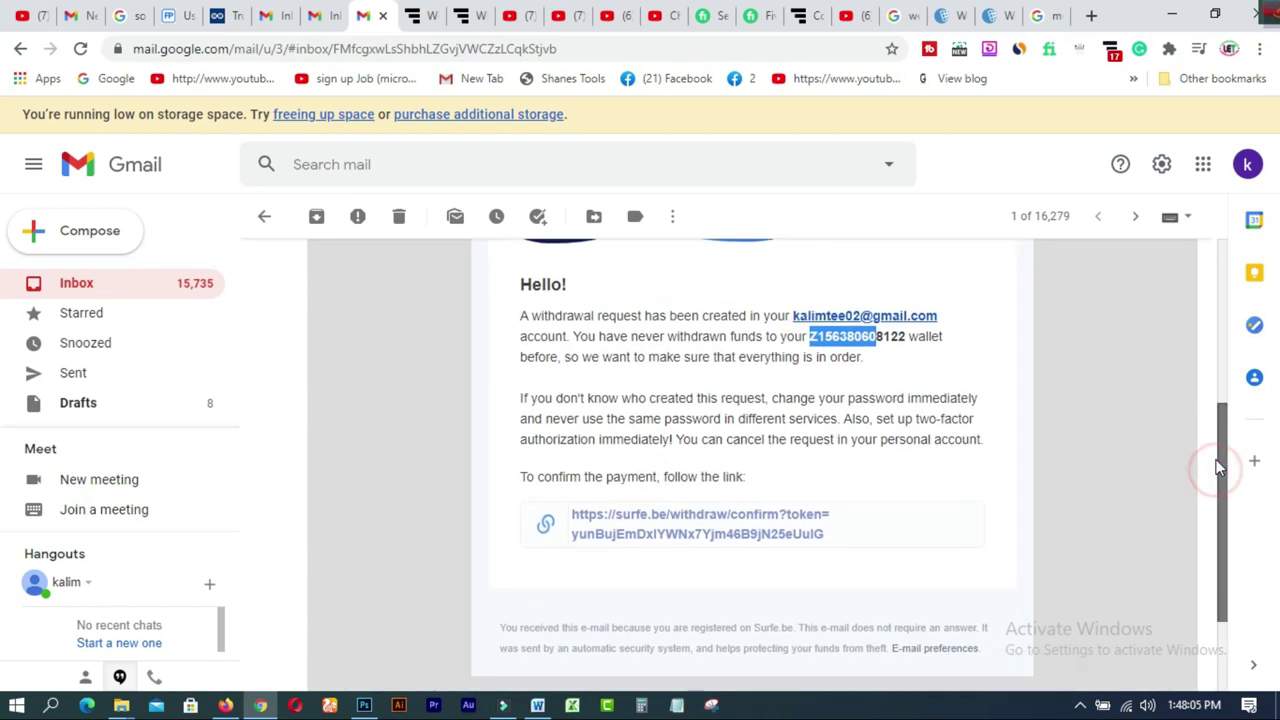
pyautogui.click(648, 535)
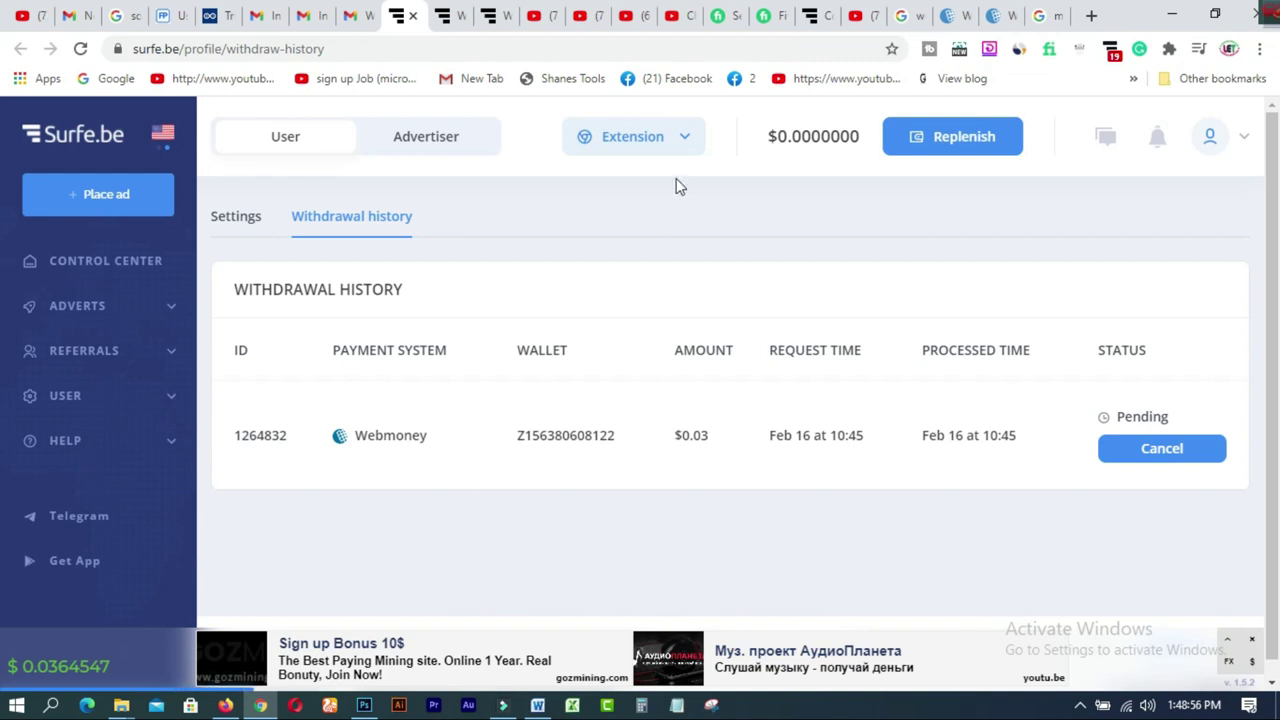
# View the YouTube channel's videos again and return to the Surfe.be withdrawal history
pyautogui.click(862, 28)
pyautogui.moveTo(885, 410)
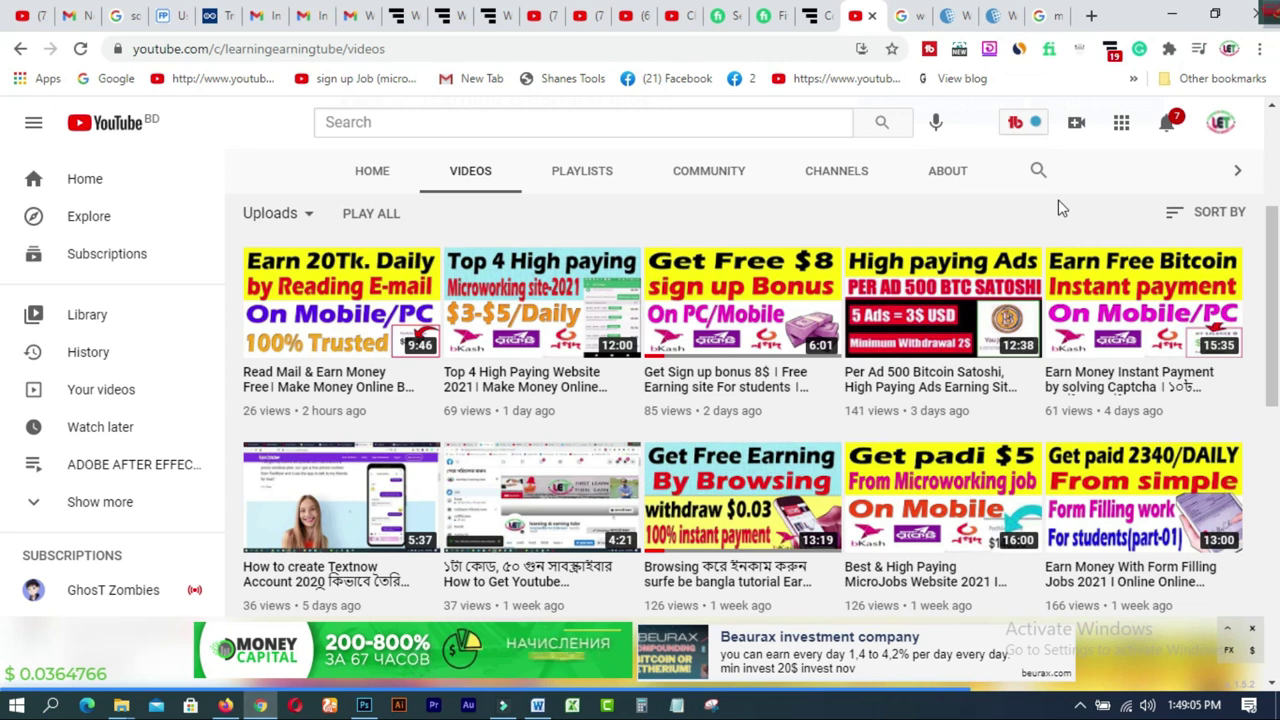
pyautogui.click(443, 20)
pyautogui.click(406, 24)
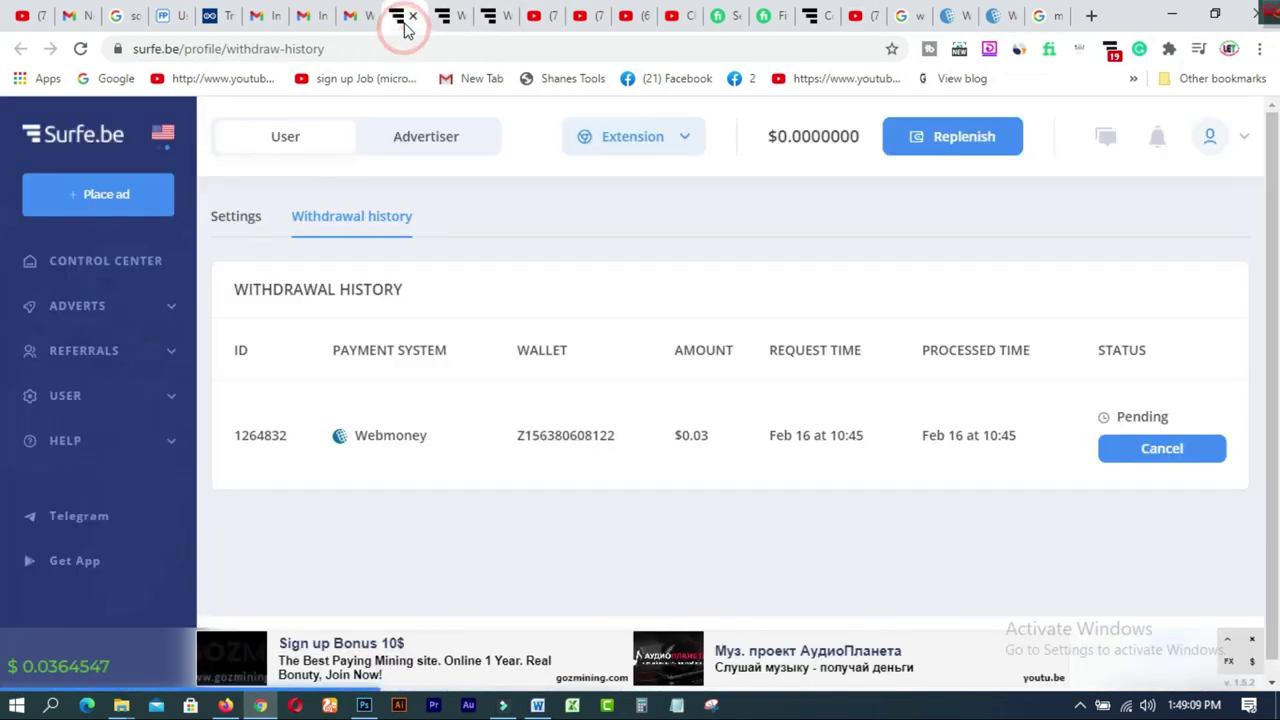
# Switch to WebMoney Keeper in Firefox, clear the new transaction notice in the WMZ purse and close the purse details
pyautogui.click(225, 705)
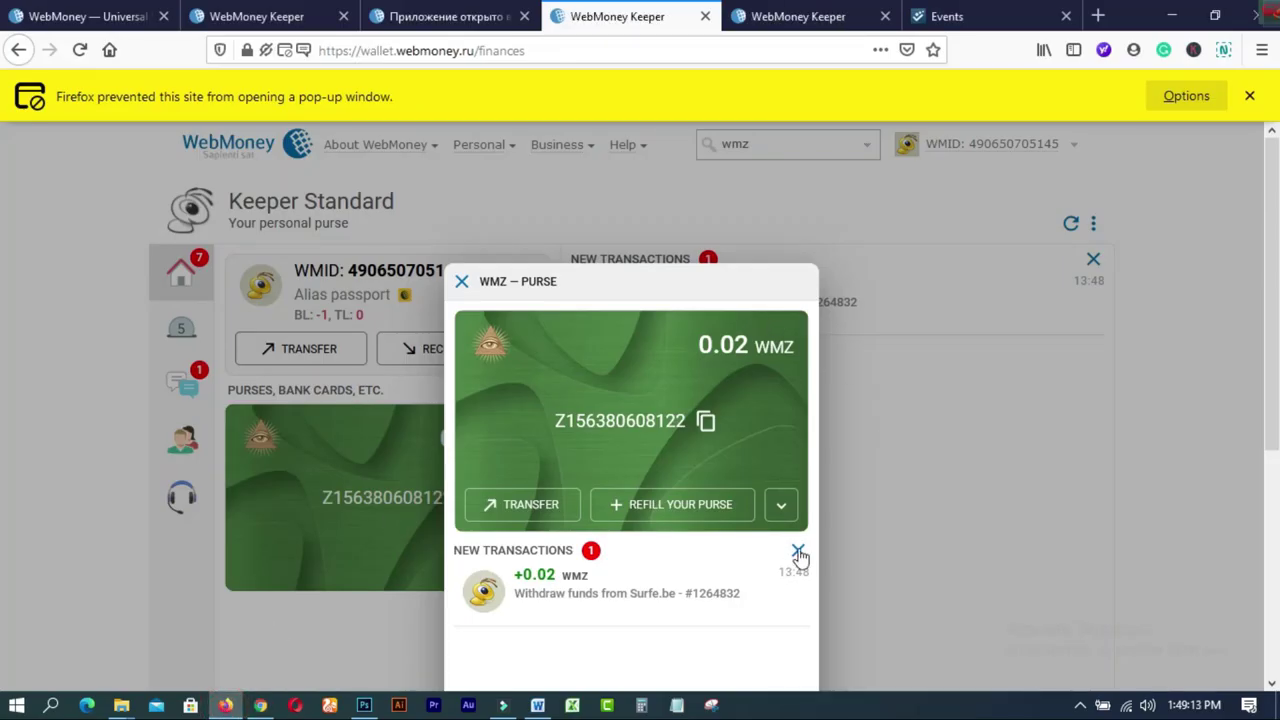
pyautogui.click(798, 550)
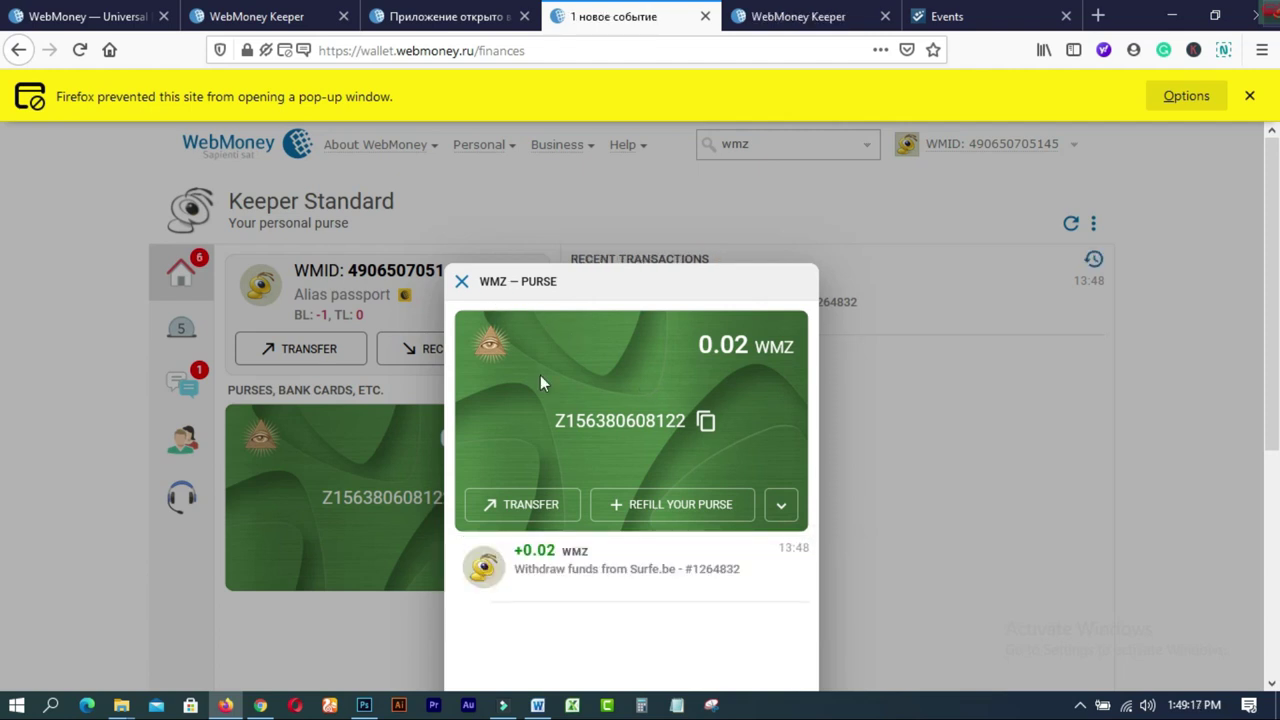
pyautogui.click(778, 220)
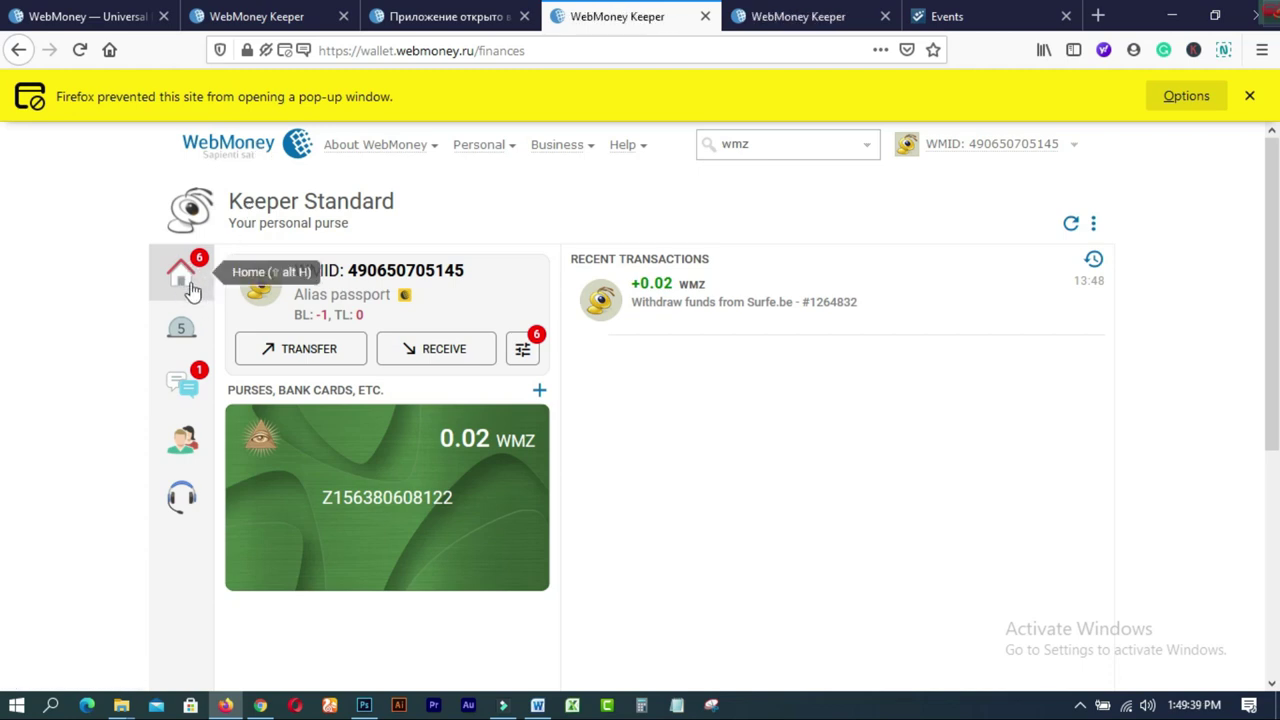
# Open the WMZ purse details in WebMoney Keeper and copy the purse number to the clipboard
pyautogui.moveTo(487, 494); pyautogui.dragTo(452, 510)
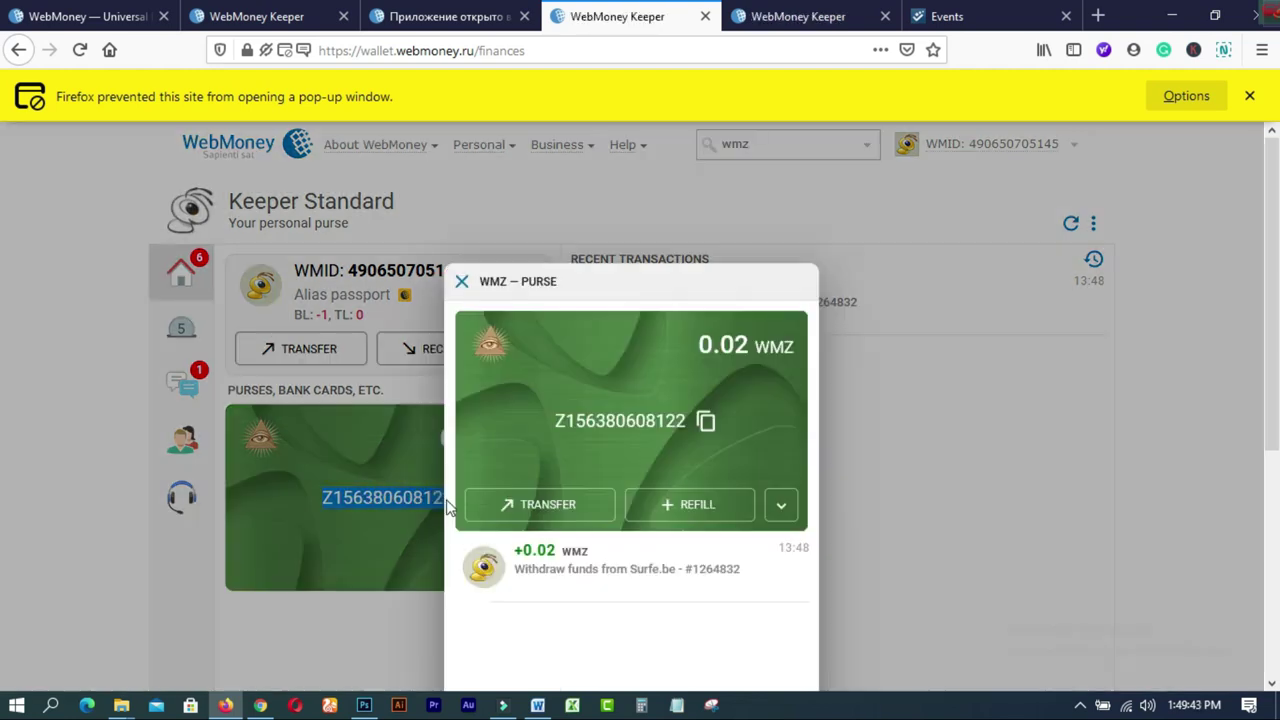
pyautogui.click(705, 421)
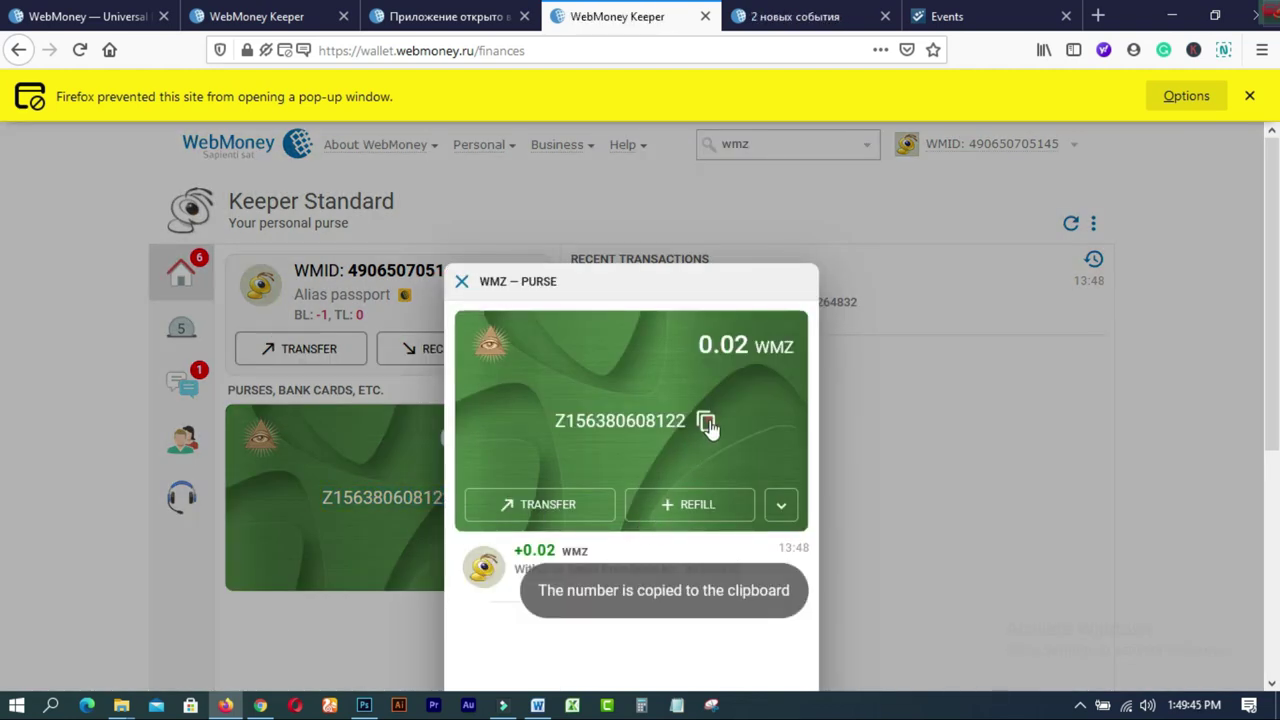
# Switch to Surfe.be in Chrome, try to start another withdrawal from the account menu and close the notice
pyautogui.click(259, 706)
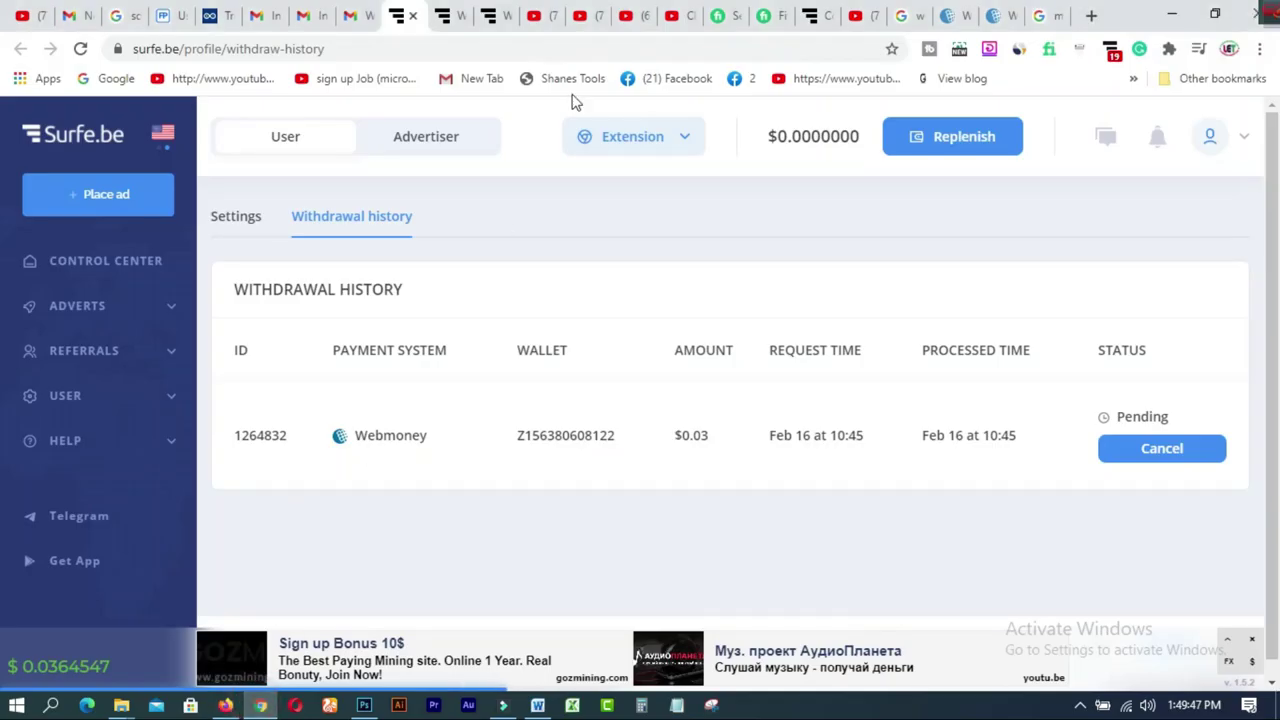
pyautogui.click(1236, 140)
pyautogui.click(1178, 268)
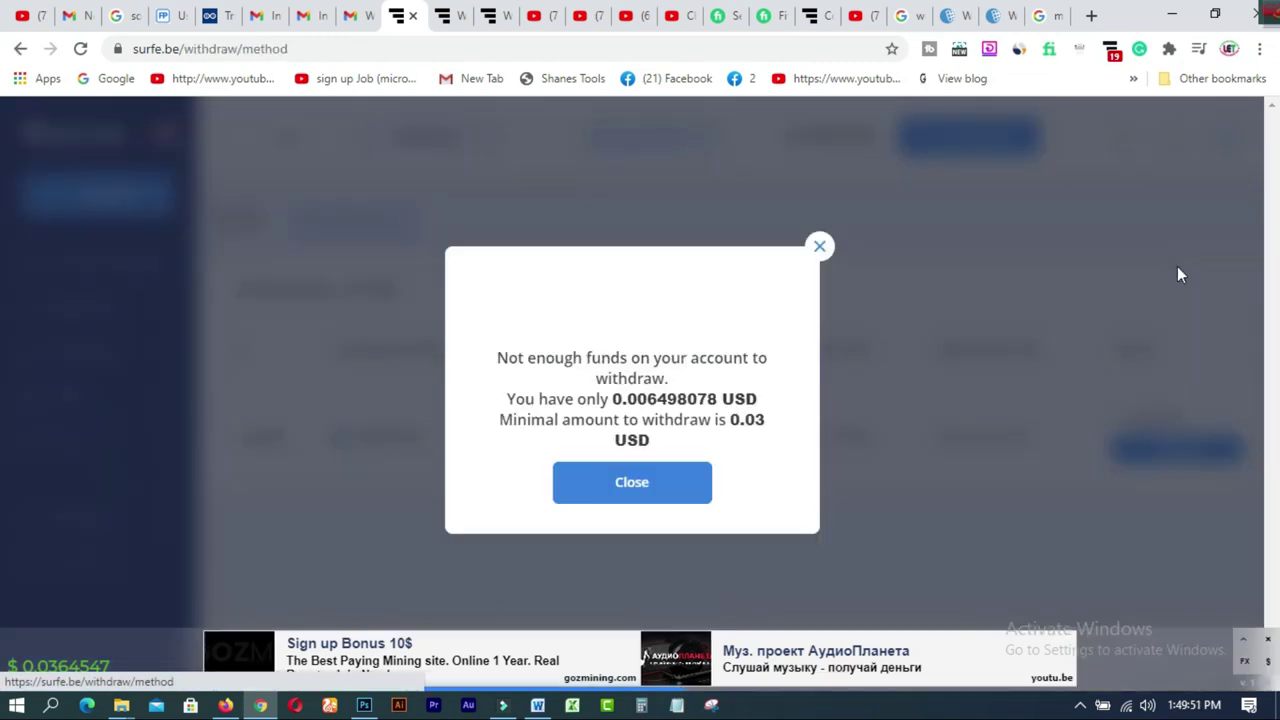
pyautogui.click(820, 249)
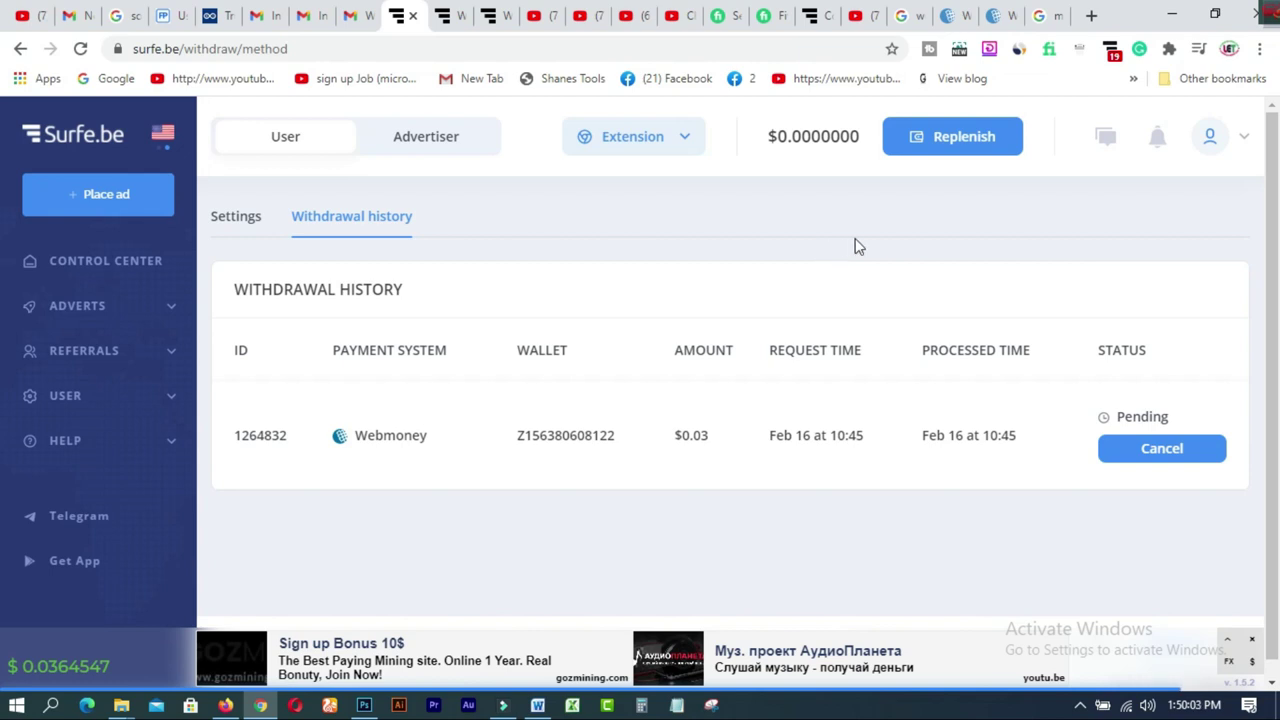
# Switch to the learning & earning tube channel's videos on YouTube and bring the channel header into view
pyautogui.click(855, 16)
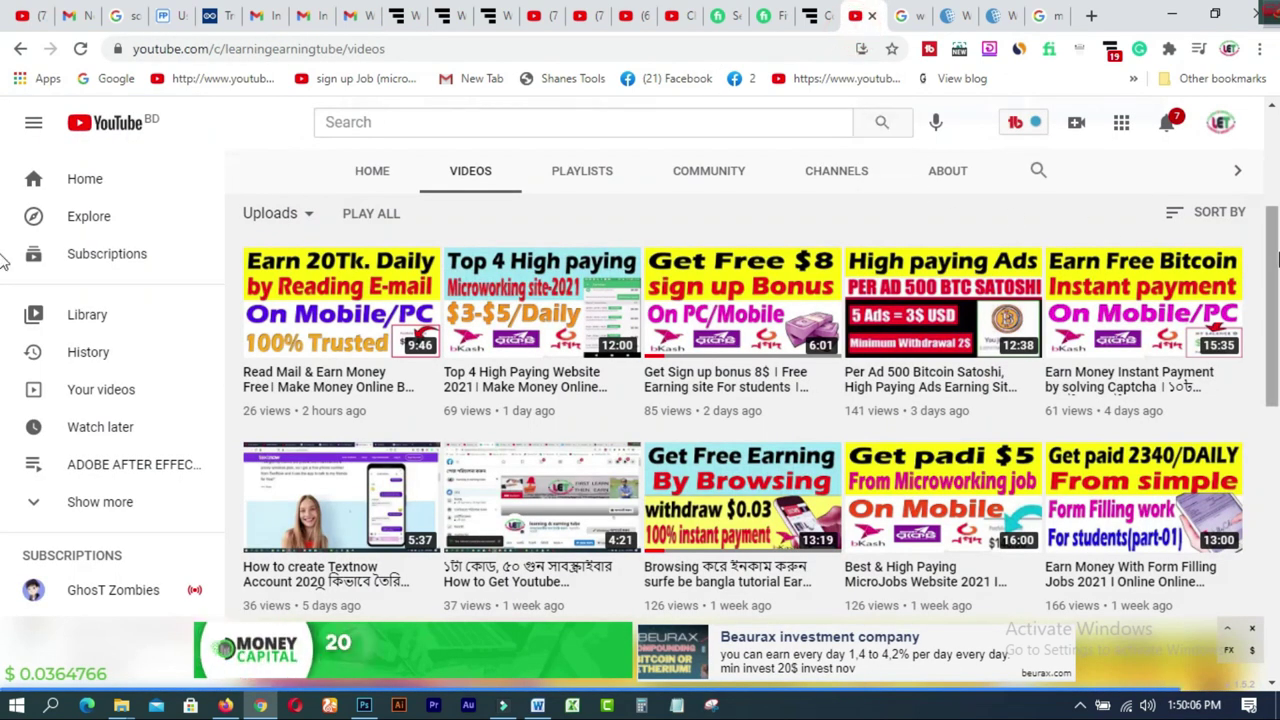
pyautogui.moveTo(1274, 252); pyautogui.dragTo(1275, 240)
pyautogui.scroll(3, 1262, 230)
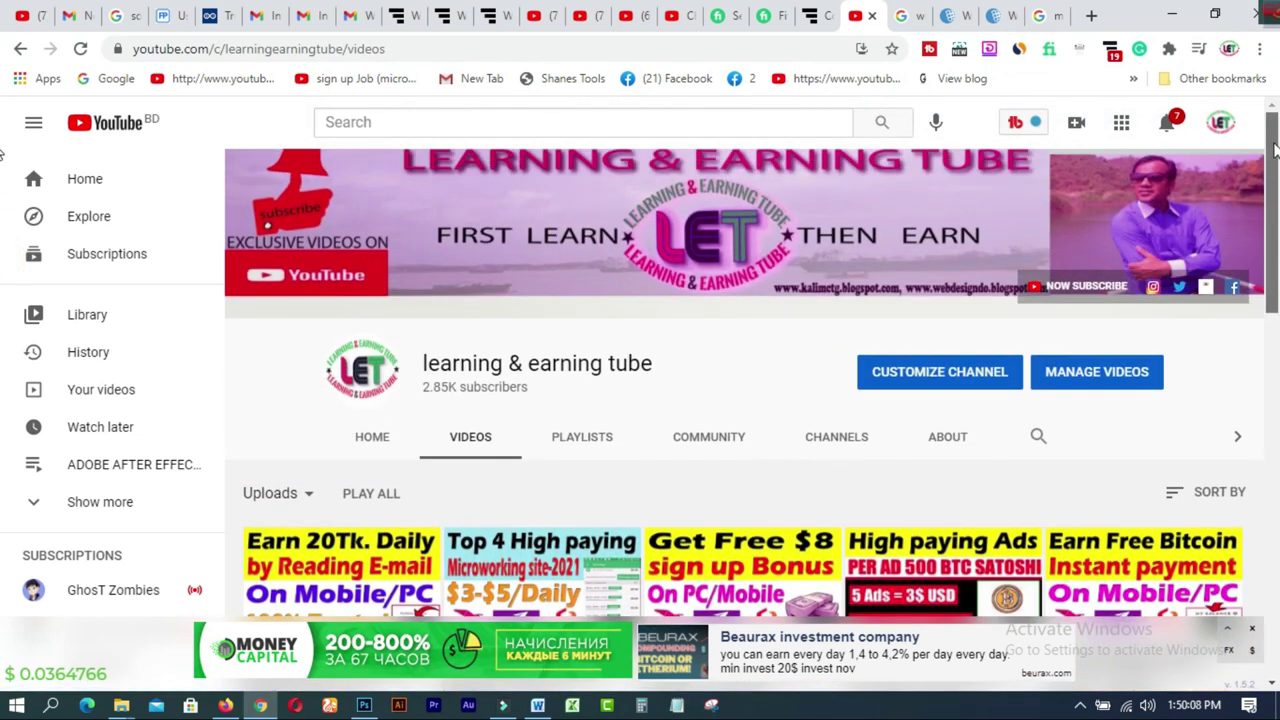